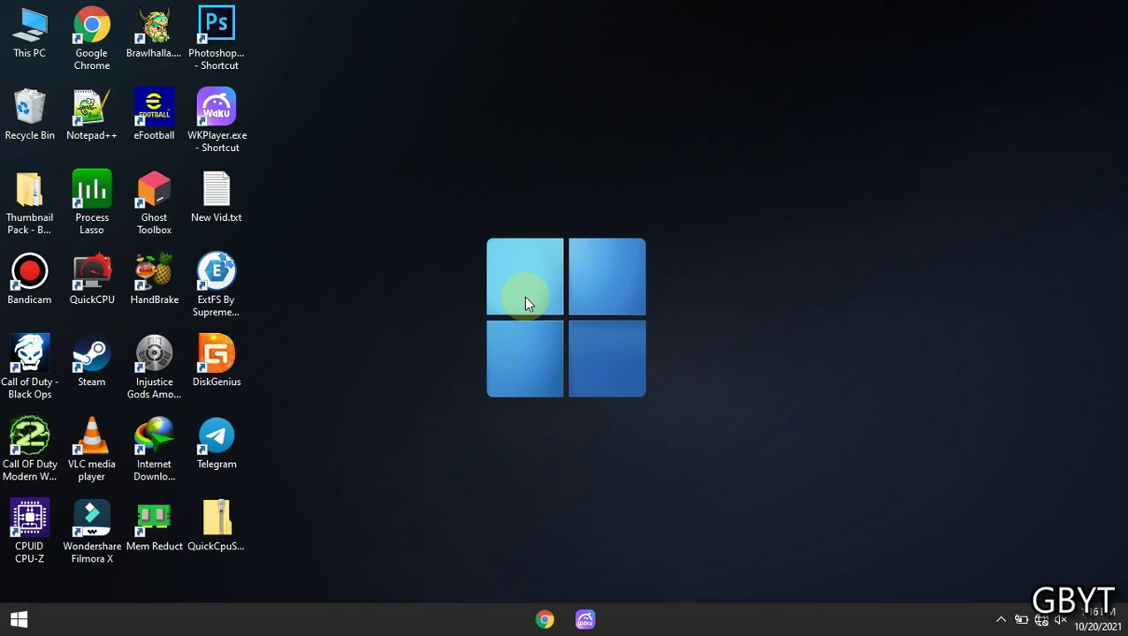
# Launch Settings from Start and go to System > Power & sleep
pyautogui.click(16, 620)
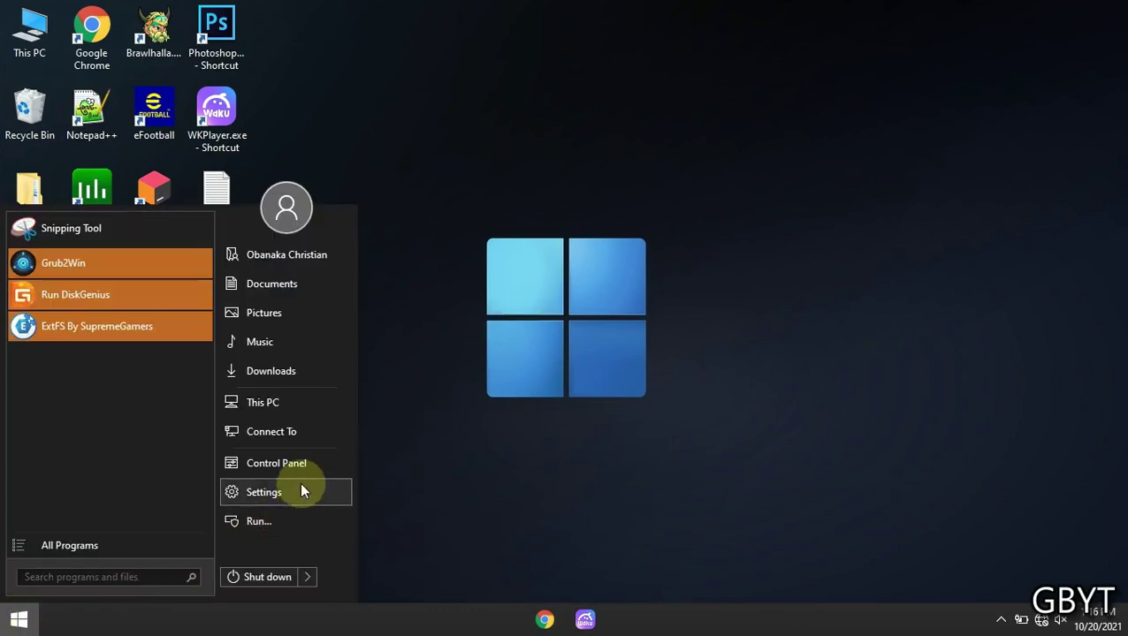
pyautogui.click(251, 494)
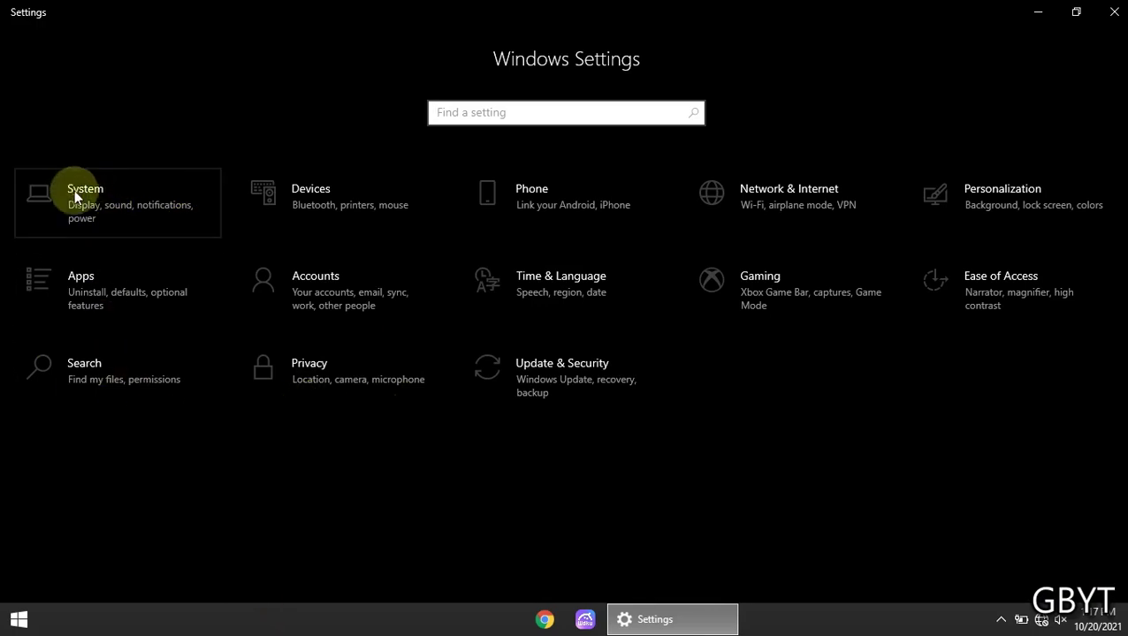
pyautogui.click(113, 219)
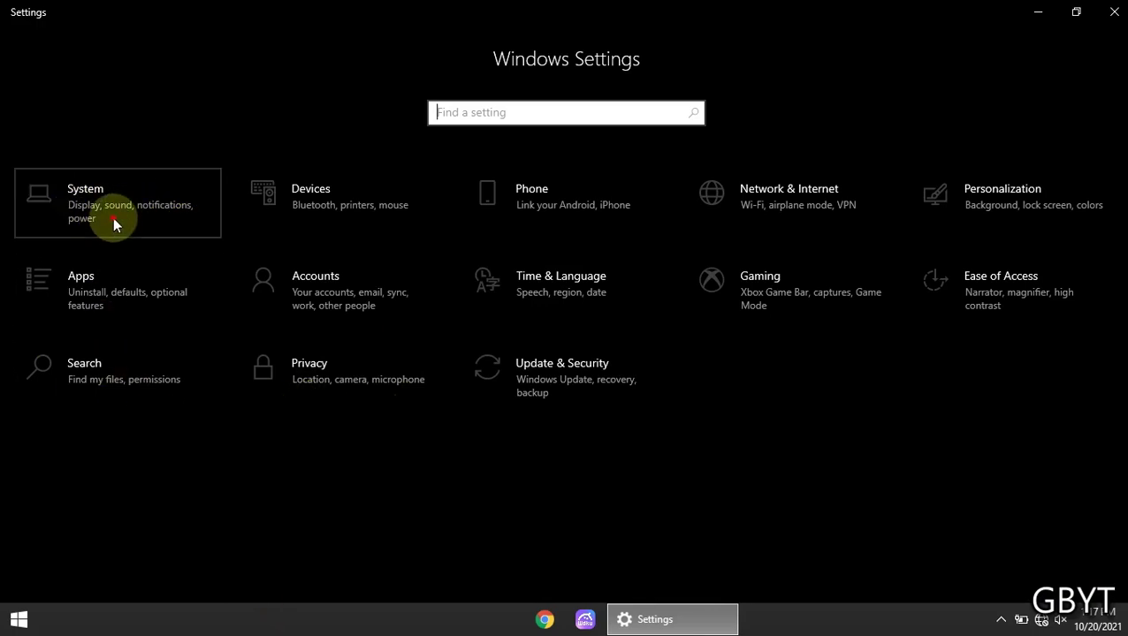
pyautogui.click(120, 221)
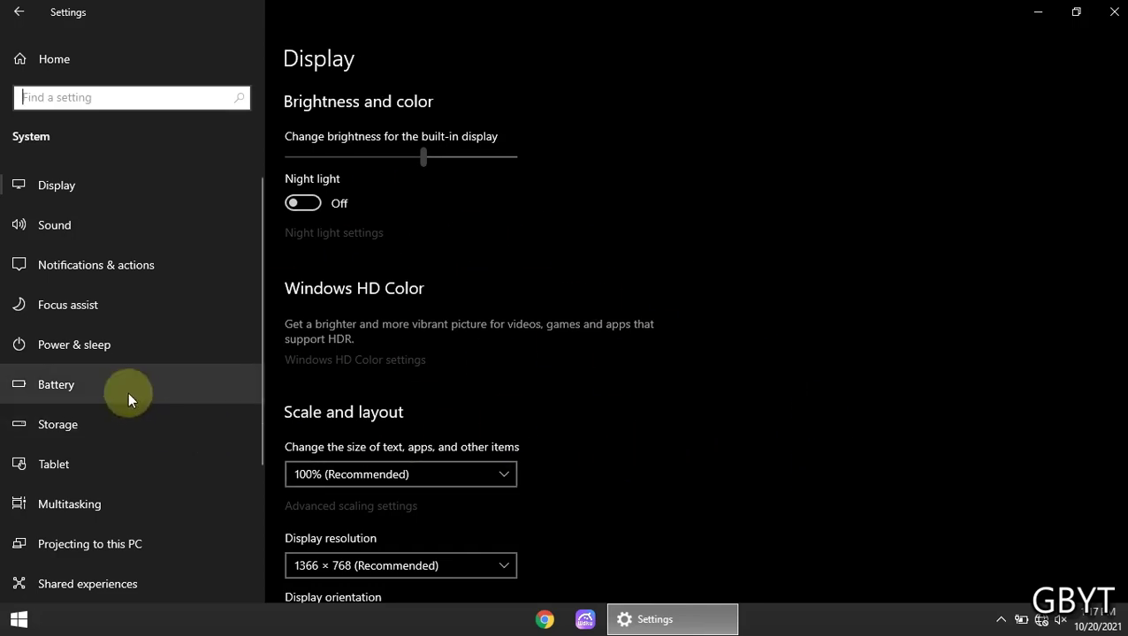
pyautogui.click(91, 343)
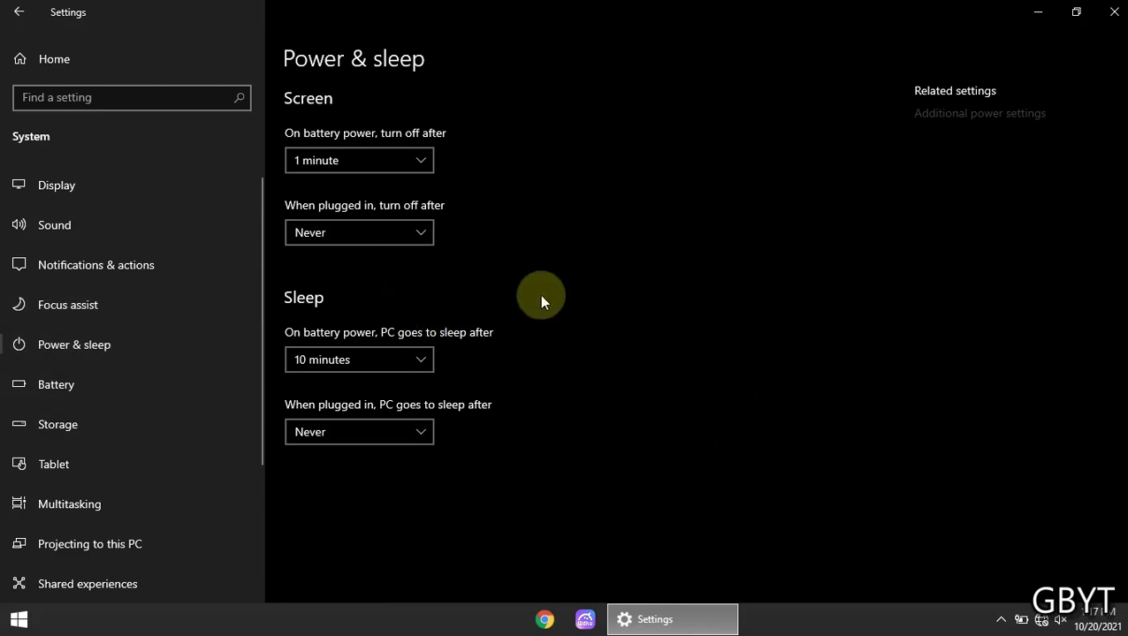
# Keep the battery screen timeout at 1 minute and set plugged-in screen off to 10 minutes
pyautogui.click(370, 165)
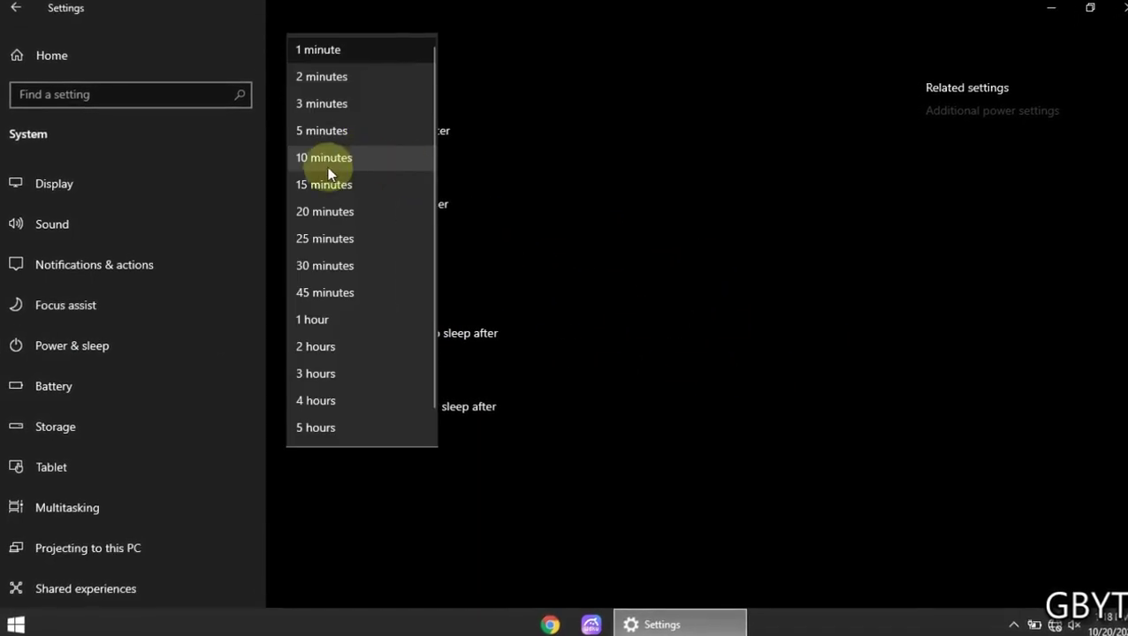
pyautogui.click(372, 48)
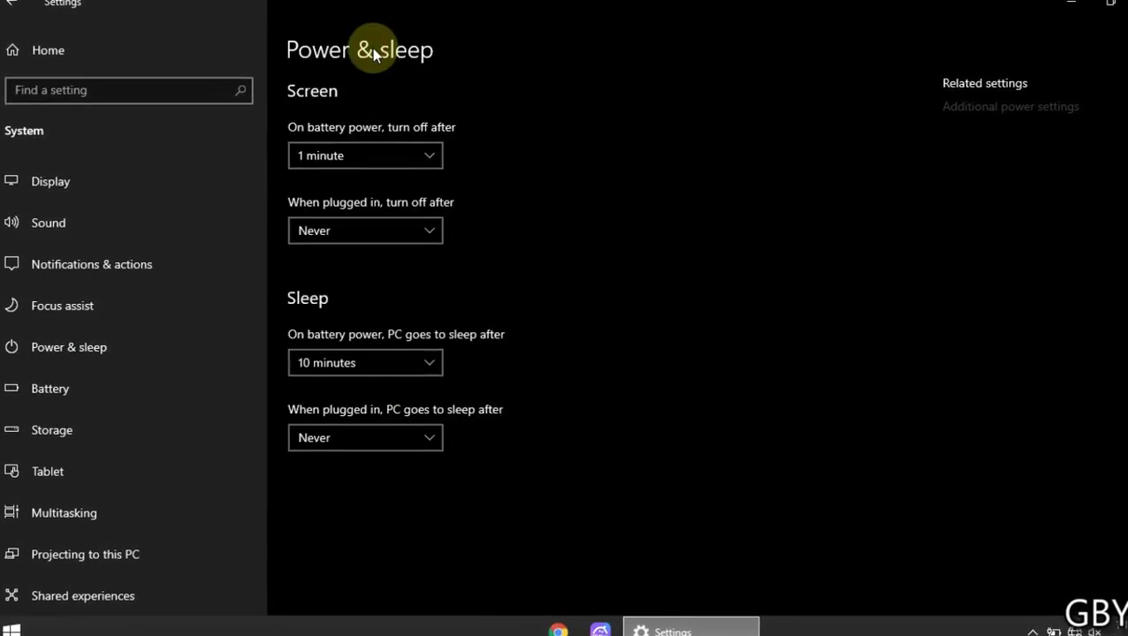
pyautogui.click(366, 158)
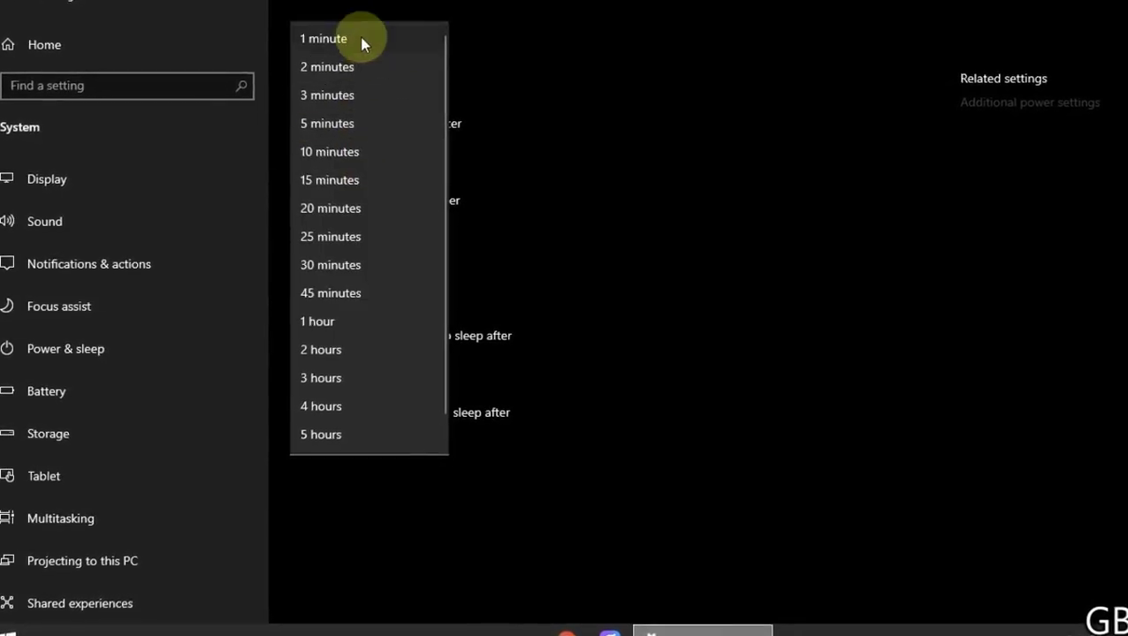
pyautogui.click(362, 40)
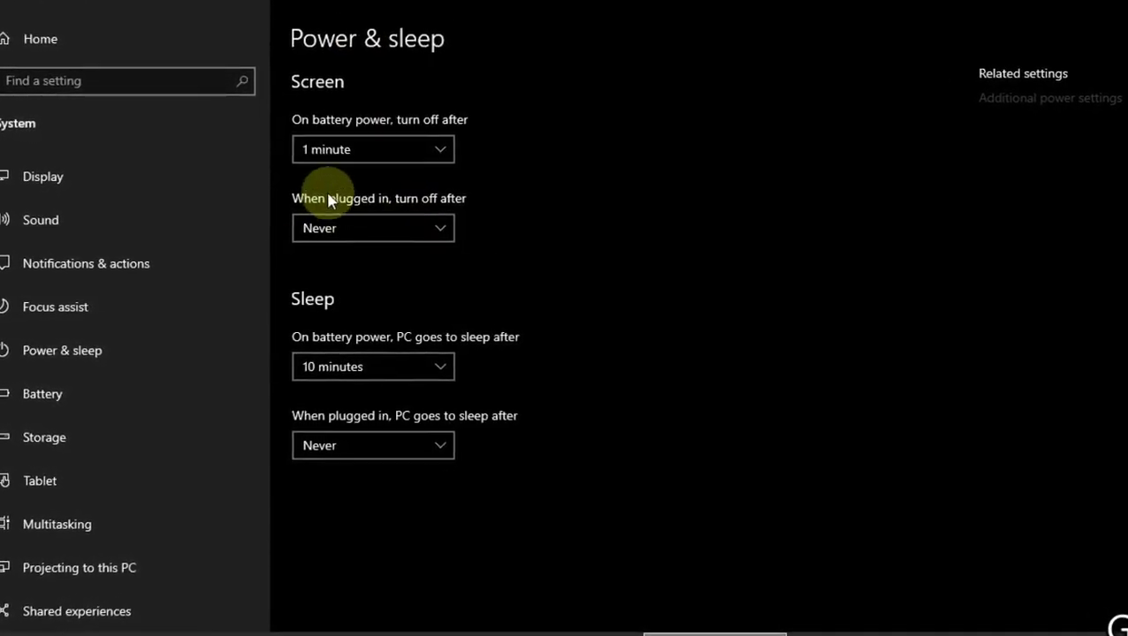
pyautogui.click(359, 227)
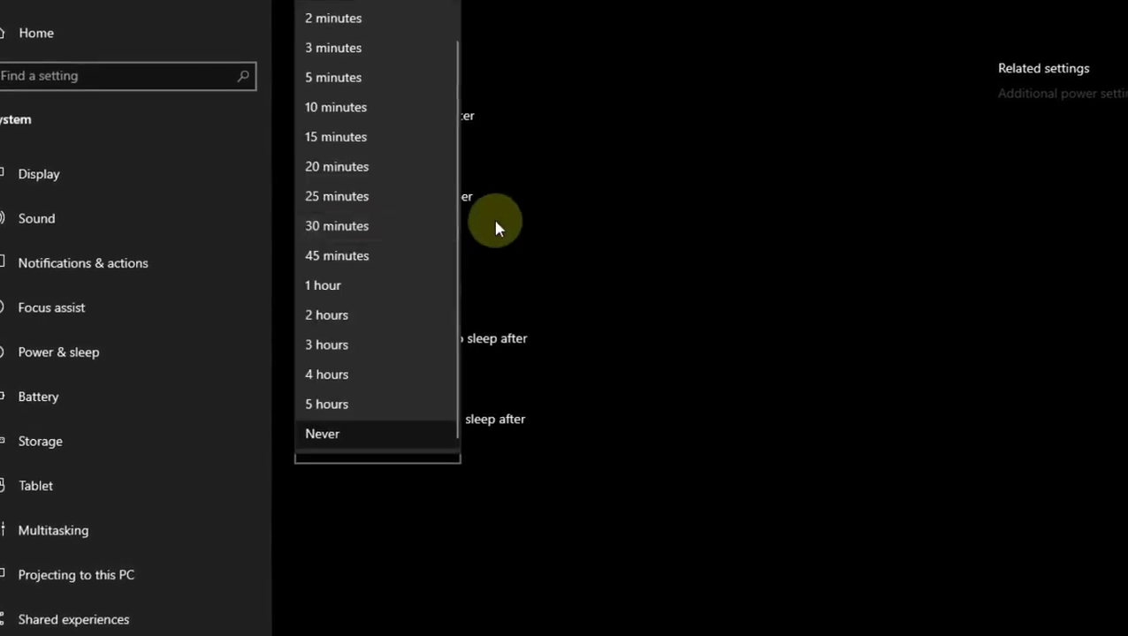
pyautogui.click(407, 111)
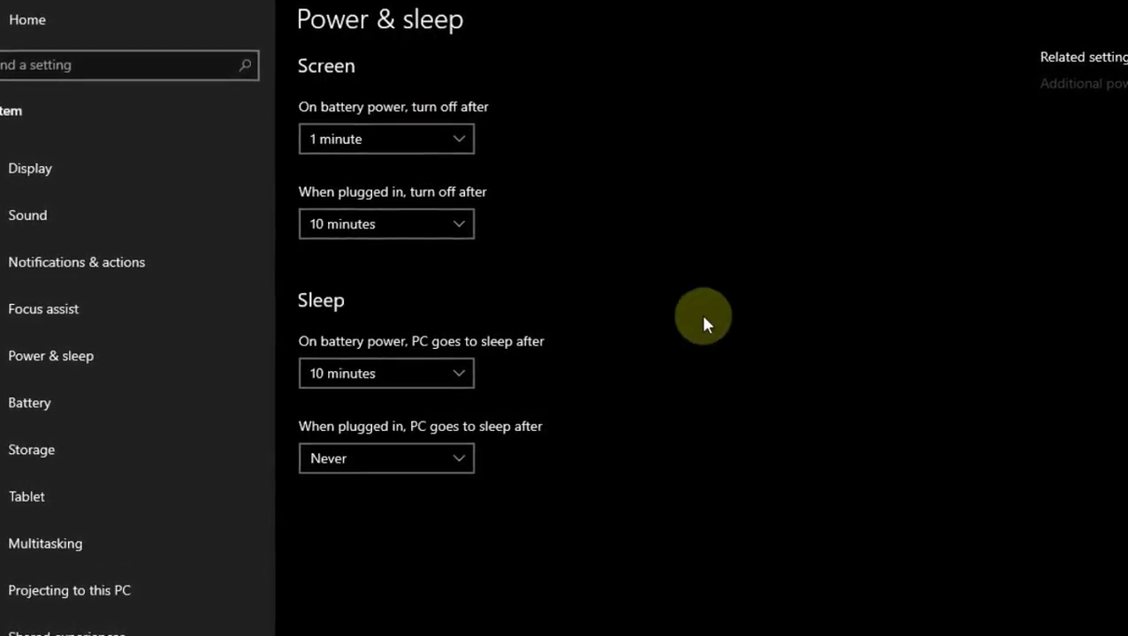
# Keep battery sleep at 10 minutes and set plugged-in sleep to 30 minutes
pyautogui.click(430, 378)
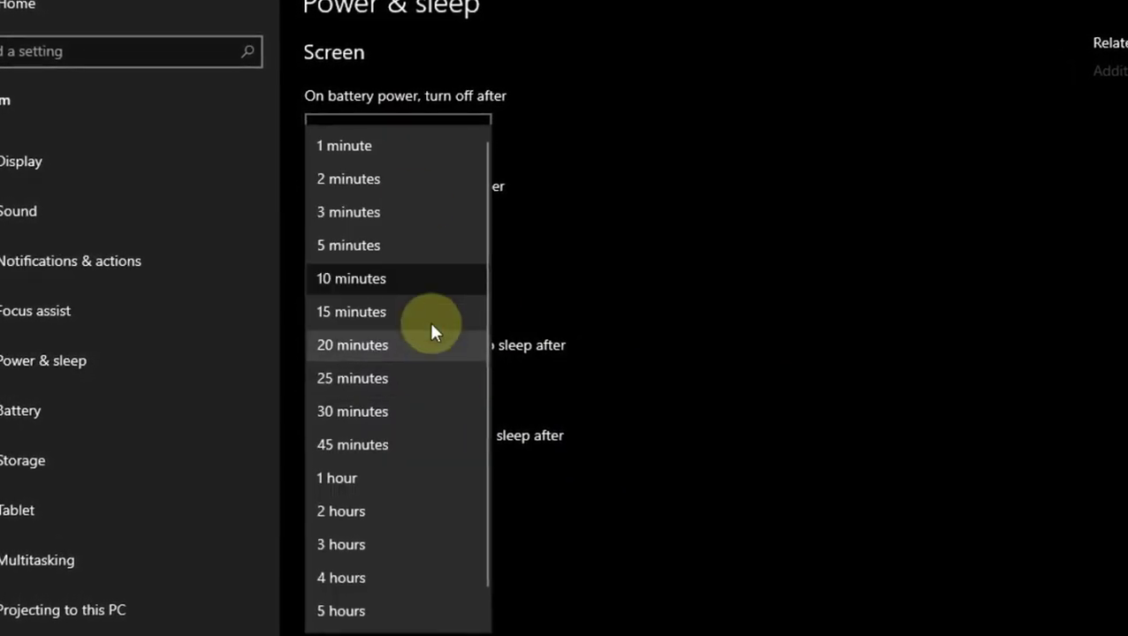
pyautogui.click(389, 292)
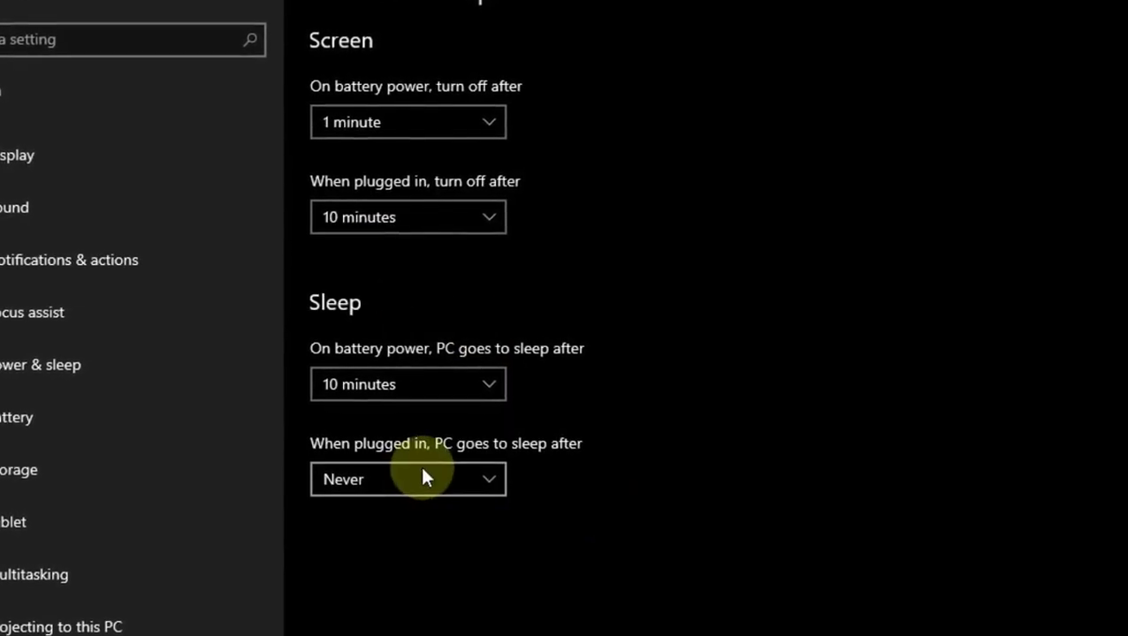
pyautogui.click(365, 479)
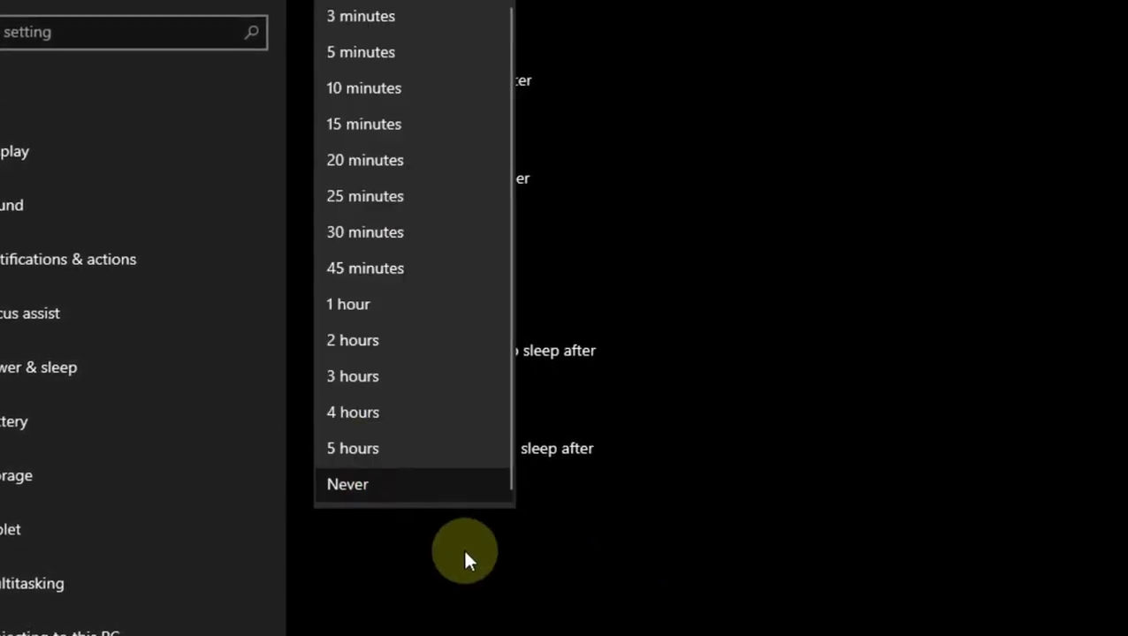
pyautogui.click(389, 233)
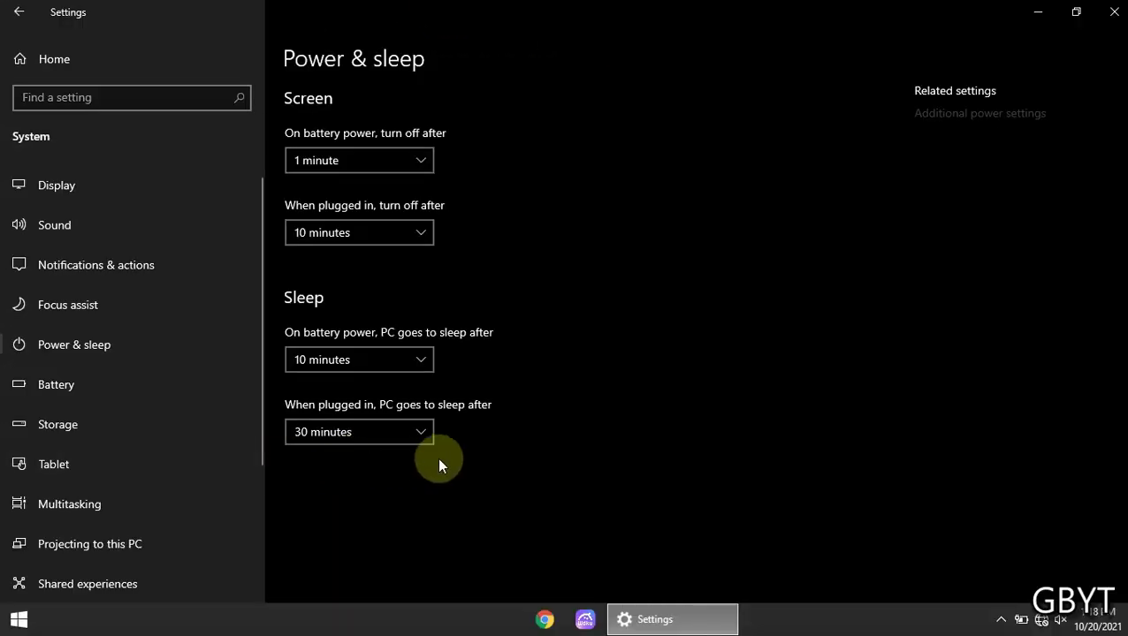
# Go from the Settings home page to Network & Internet > Airplane mode
pyautogui.click(22, 63)
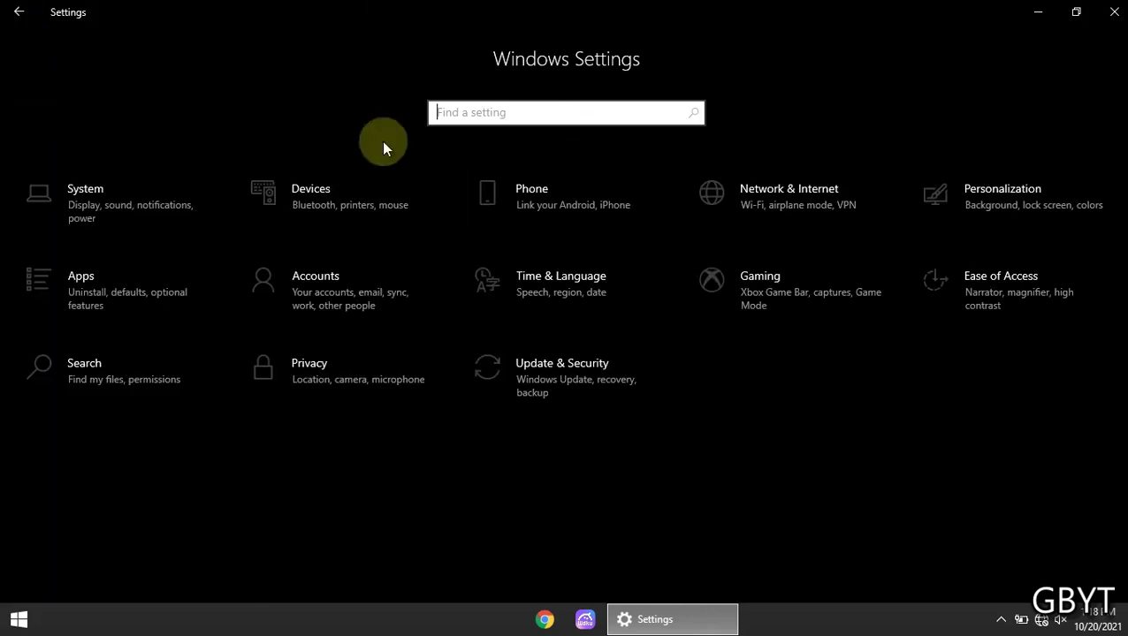
pyautogui.click(791, 188)
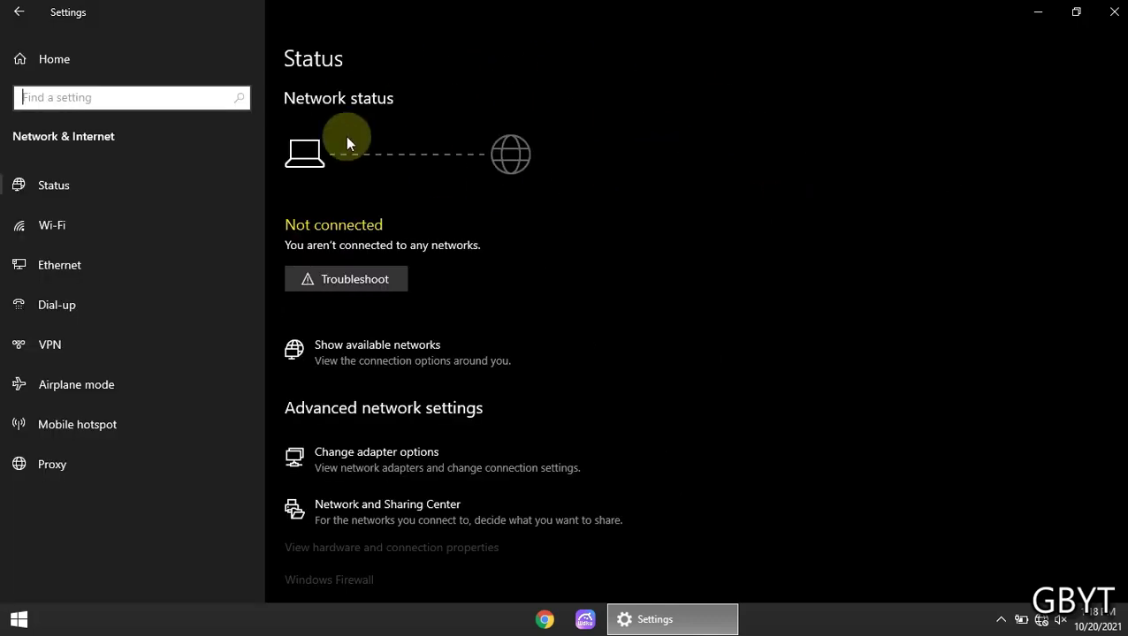
pyautogui.click(155, 236)
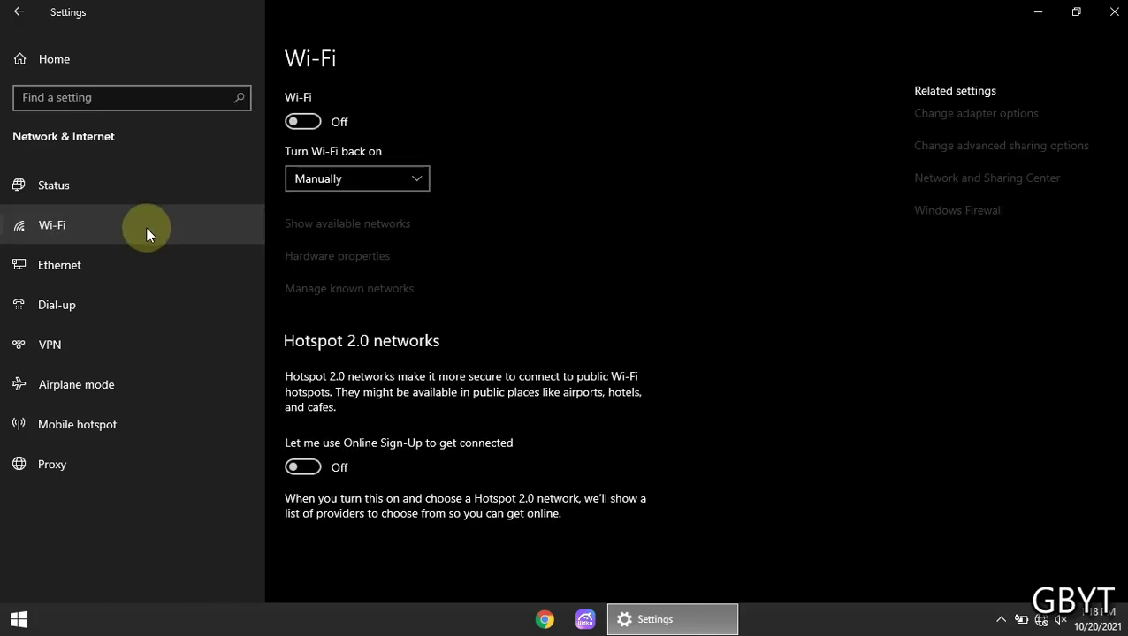
pyautogui.click(62, 391)
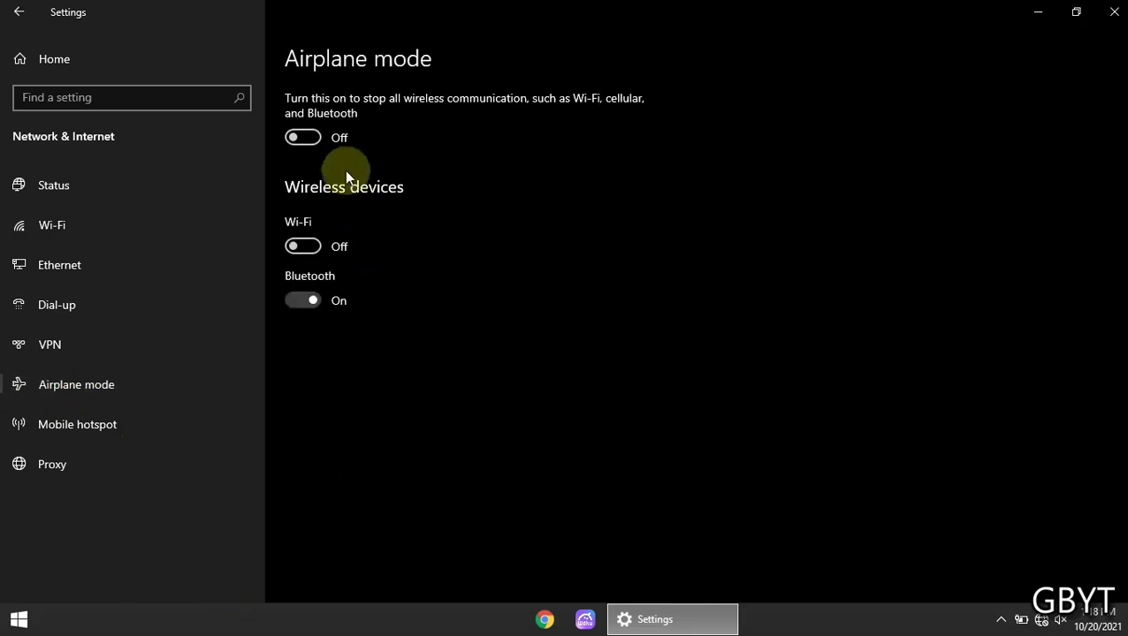
# Turn Airplane mode on, leave Bluetooth off, and return to the Settings home page
pyautogui.click(297, 138)
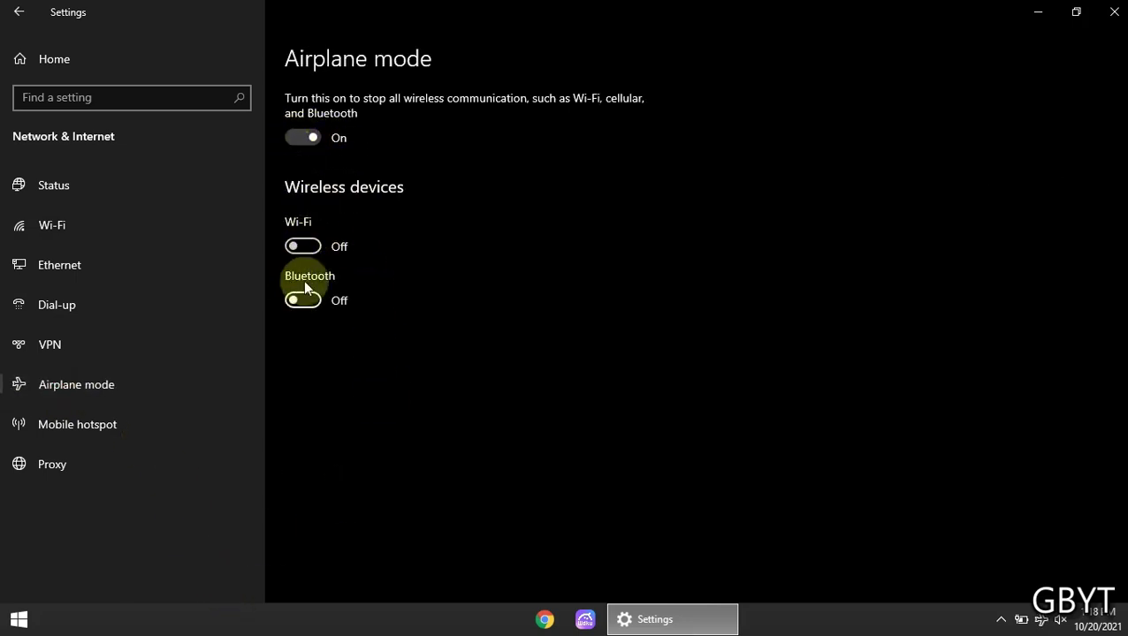
pyautogui.click(310, 301)
pyautogui.click(312, 301)
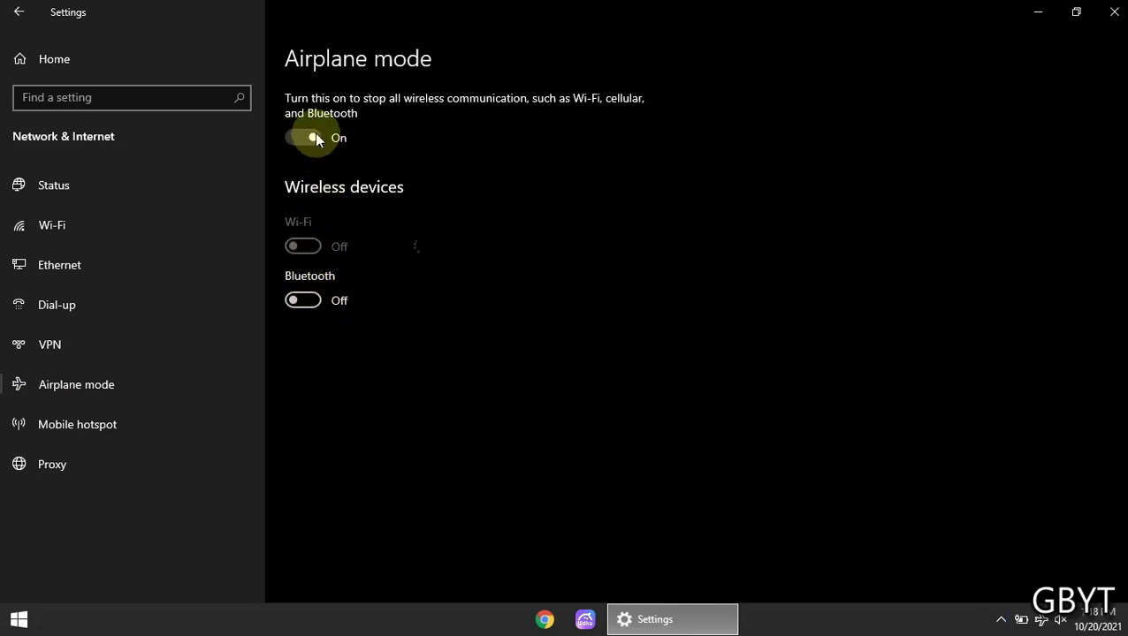
pyautogui.click(70, 54)
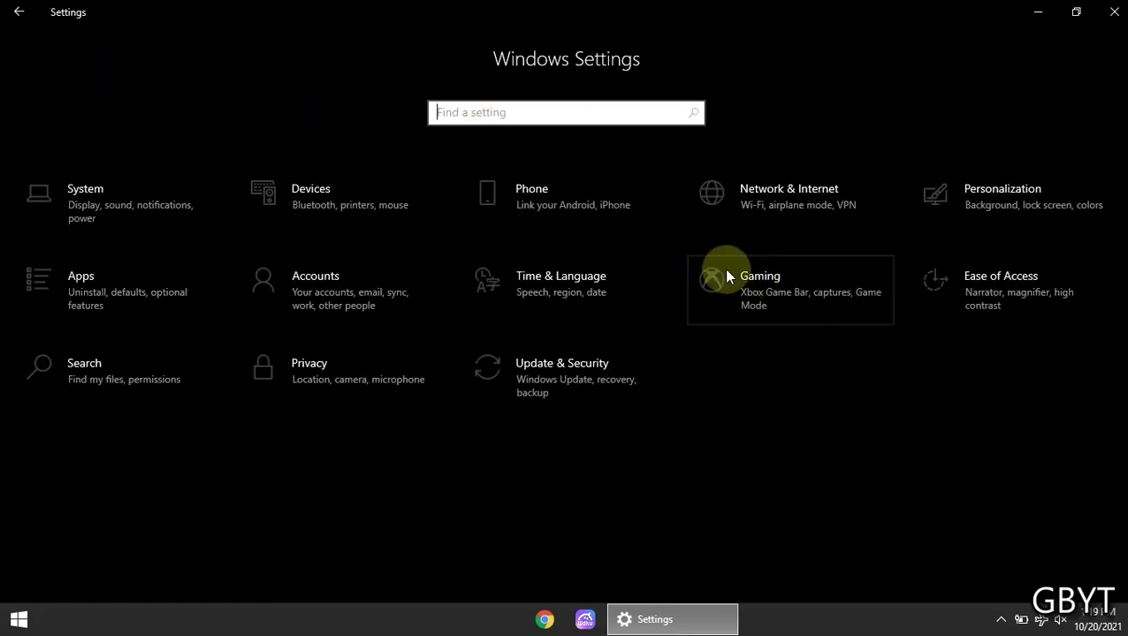
# Switch Game Mode off in Gaming settings and go back to the Settings home page
pyautogui.click(780, 301)
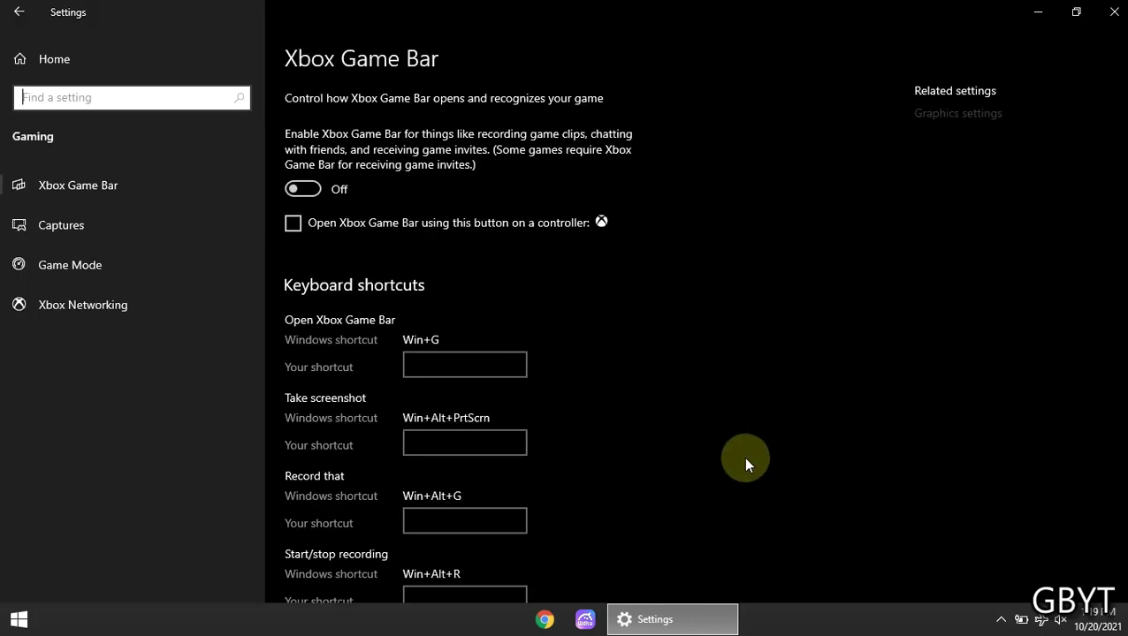
pyautogui.click(134, 274)
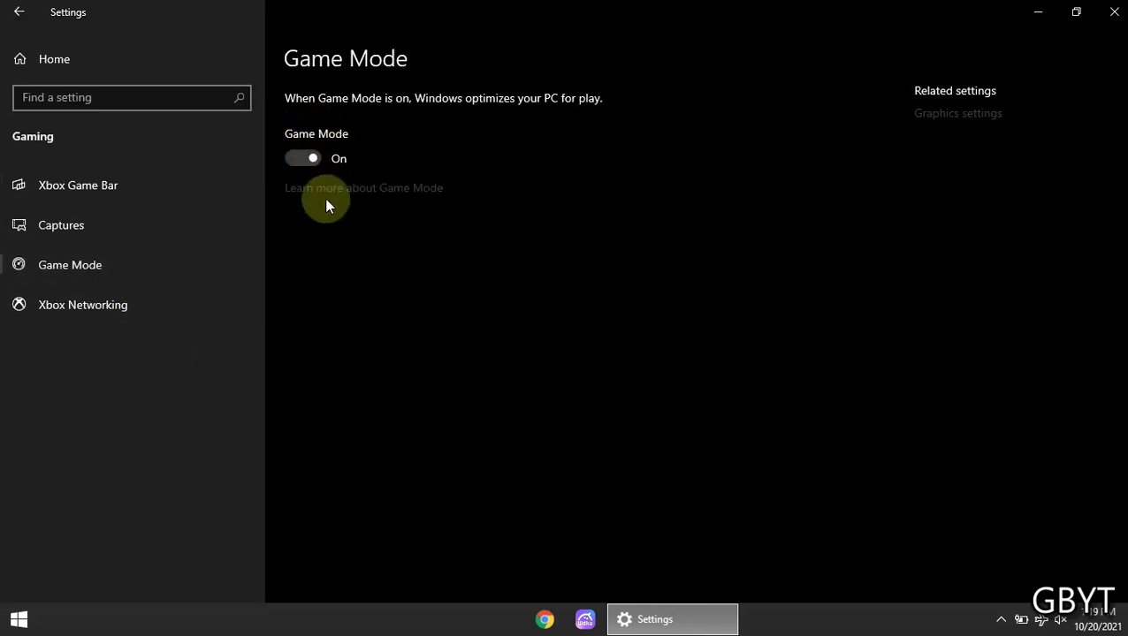
pyautogui.click(304, 159)
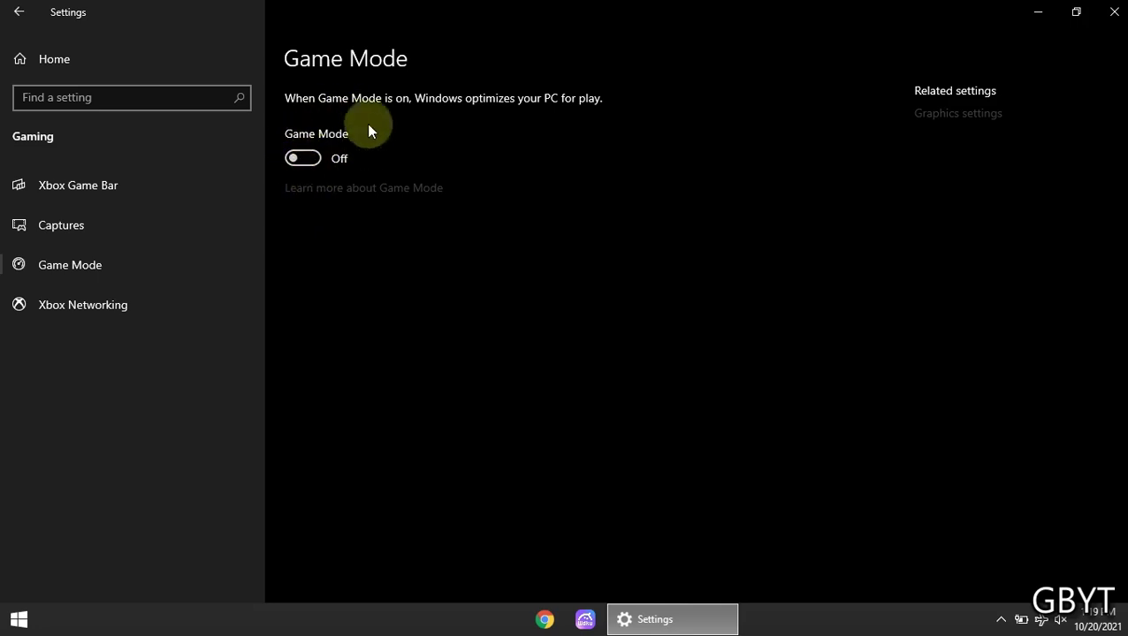
pyautogui.click(97, 59)
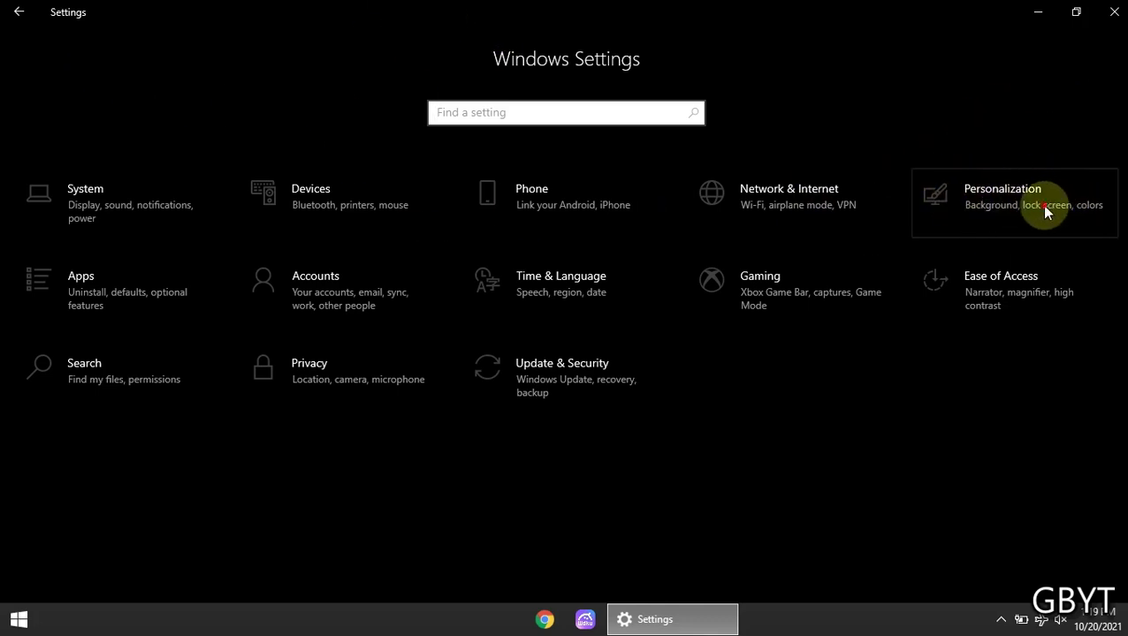
# On Personalization > Colors, leave Transparency effects off with Dark mode kept, window maximized
pyautogui.moveTo(736, 630)
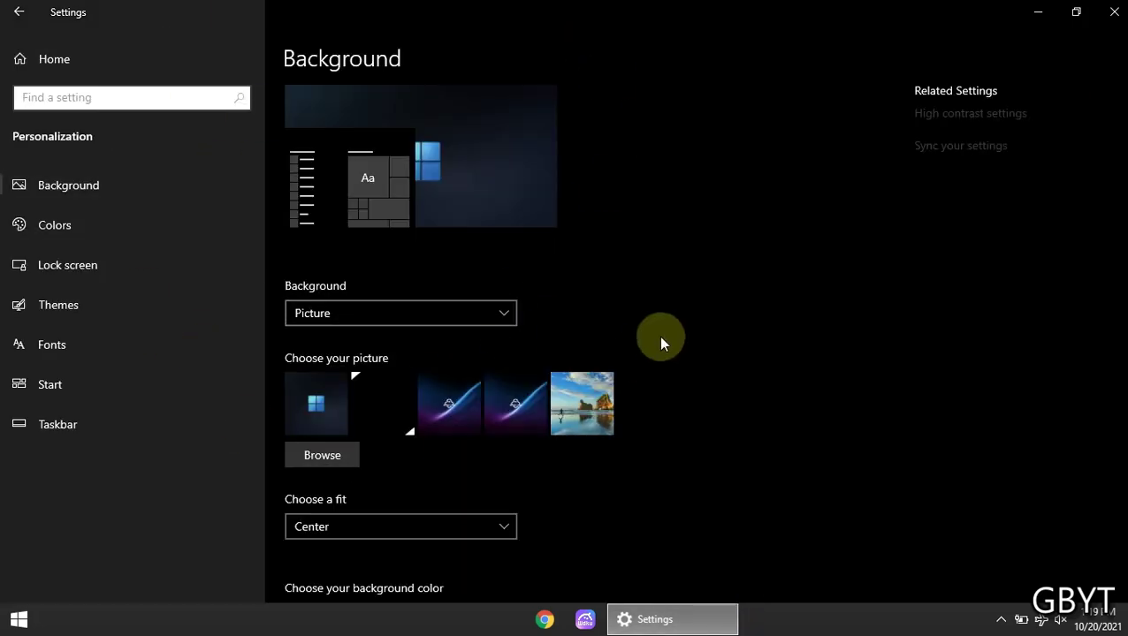
pyautogui.click(96, 219)
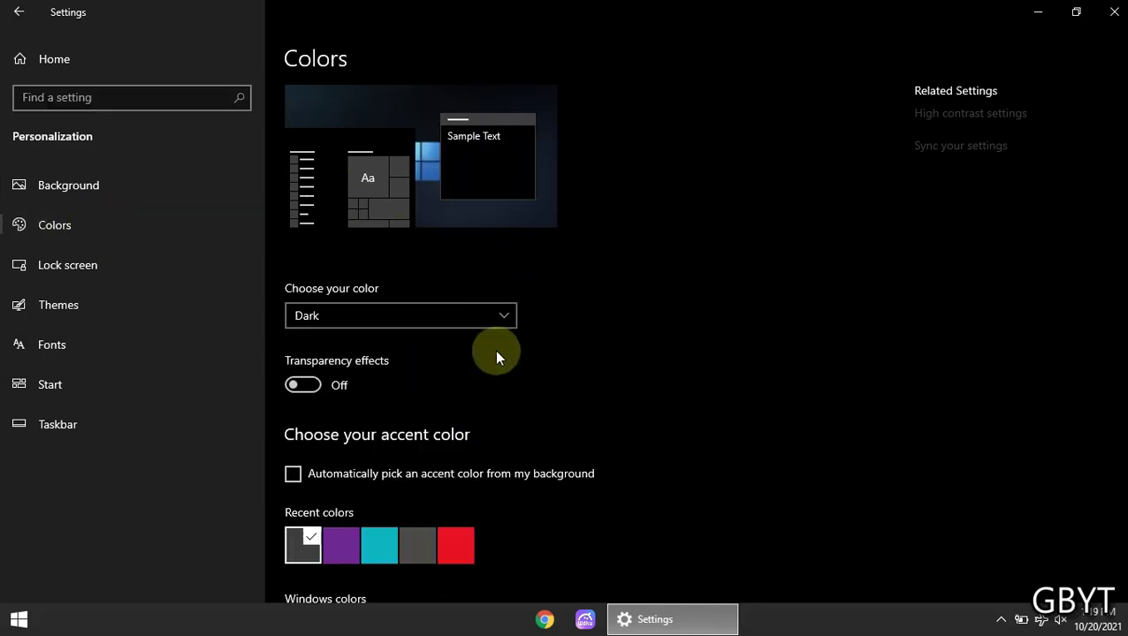
pyautogui.click(309, 385)
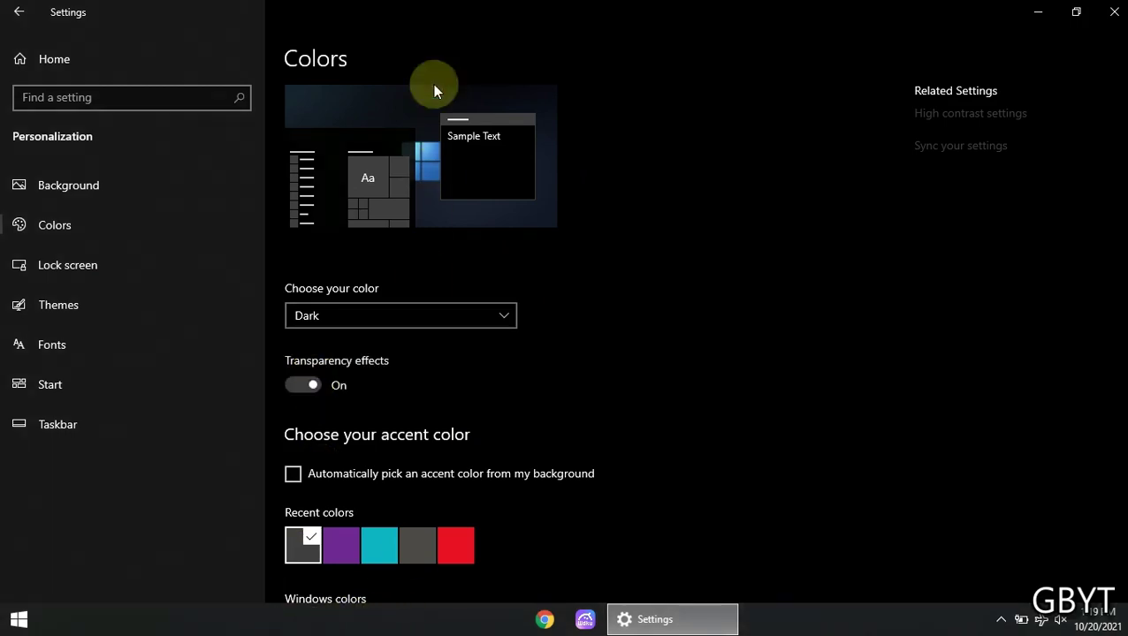
pyautogui.doubleClick(517, 12)
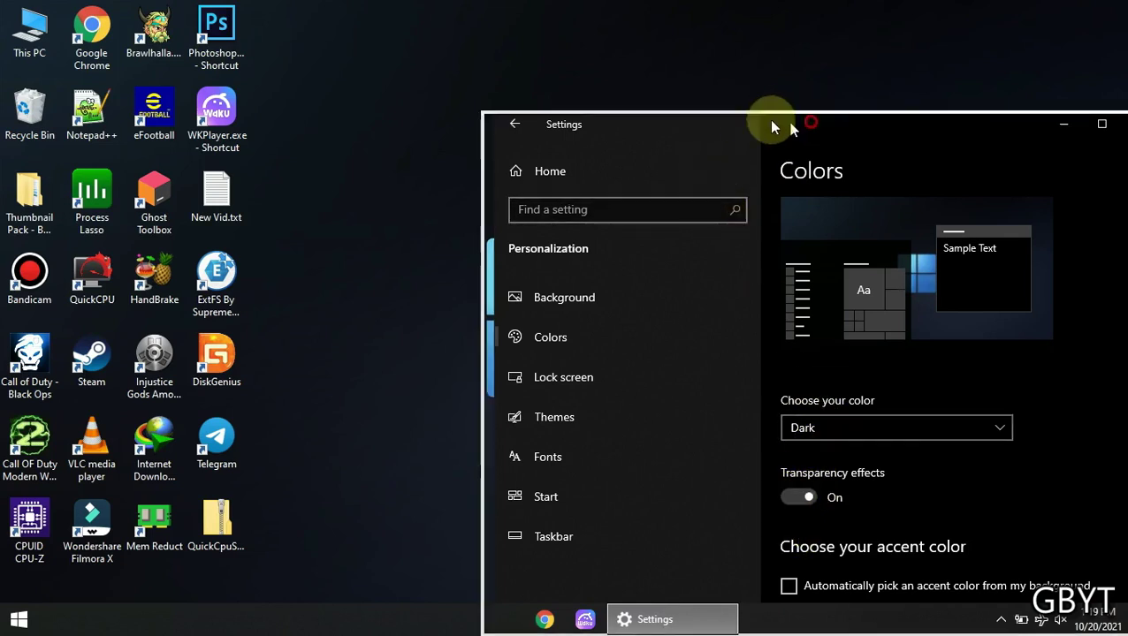
pyautogui.moveTo(768, 119); pyautogui.dragTo(570, 35)
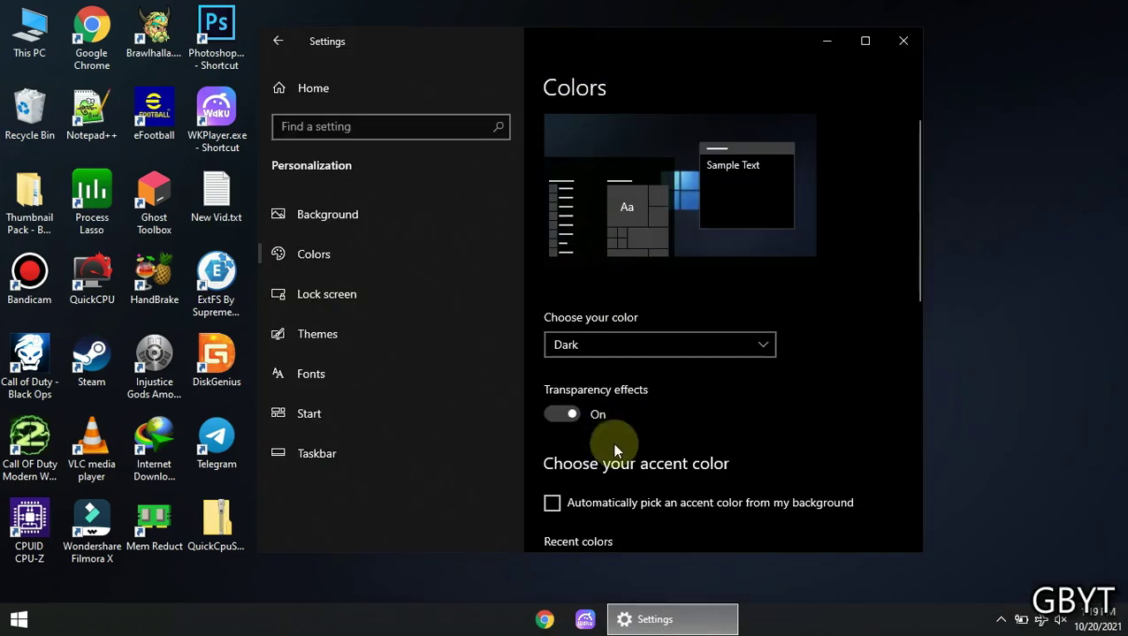
pyautogui.click(572, 415)
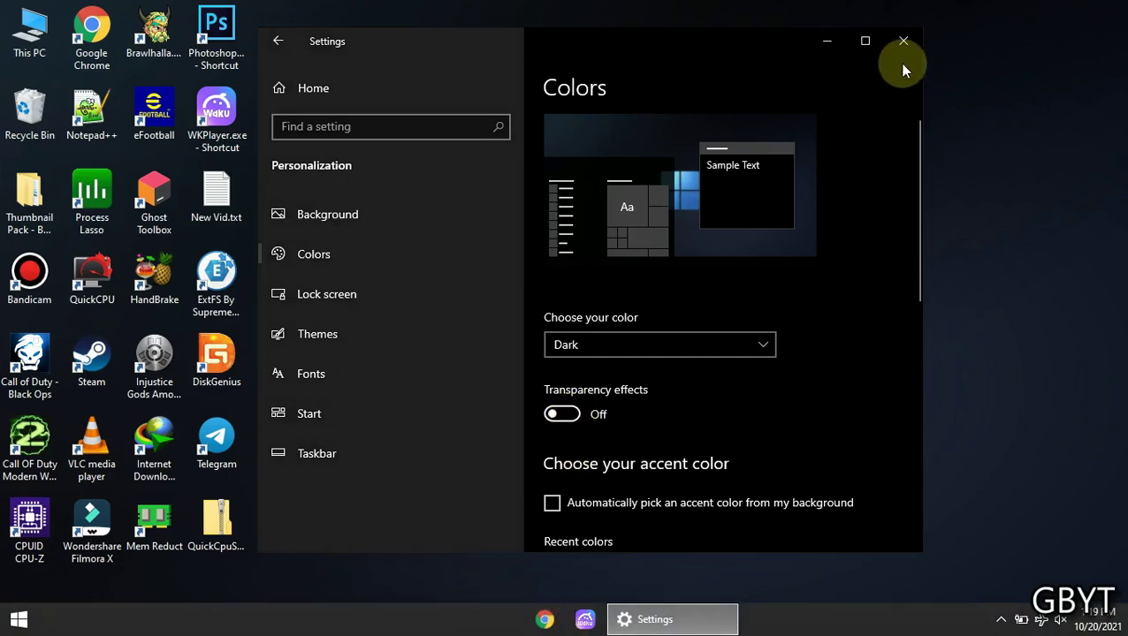
pyautogui.click(864, 41)
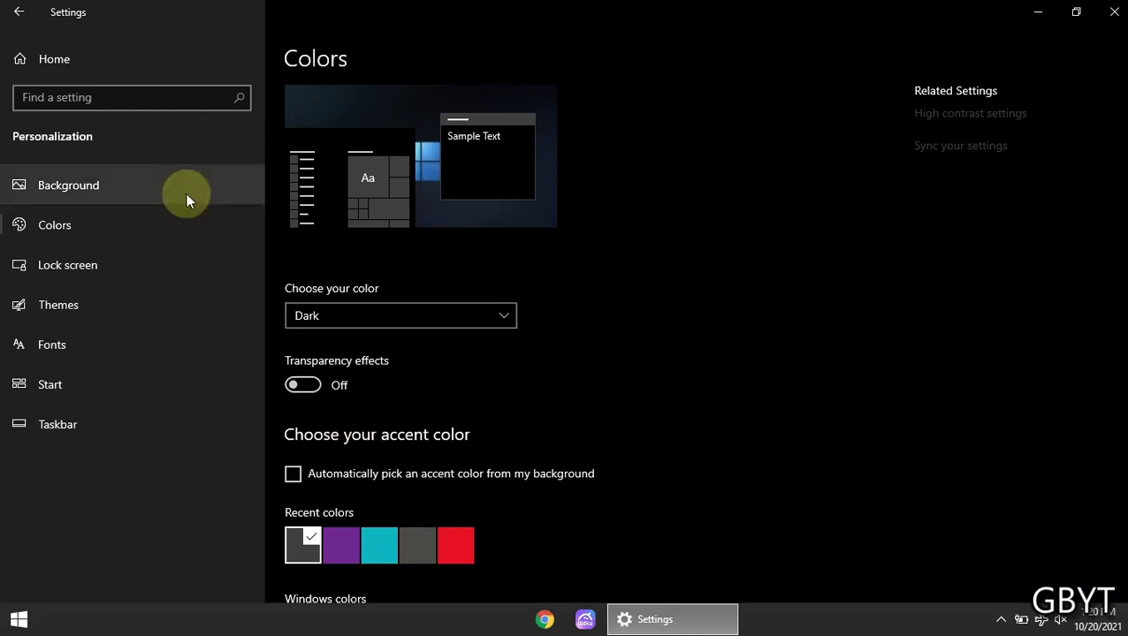
# Go from the Settings home page to Ease of Access > Display
pyautogui.click(164, 60)
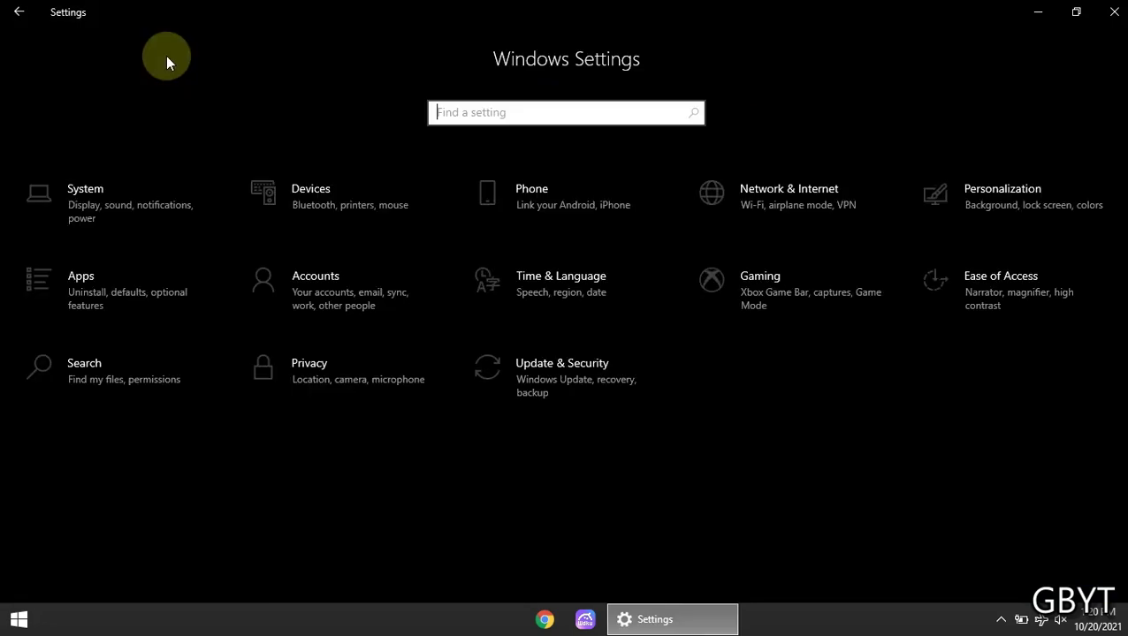
pyautogui.click(1005, 284)
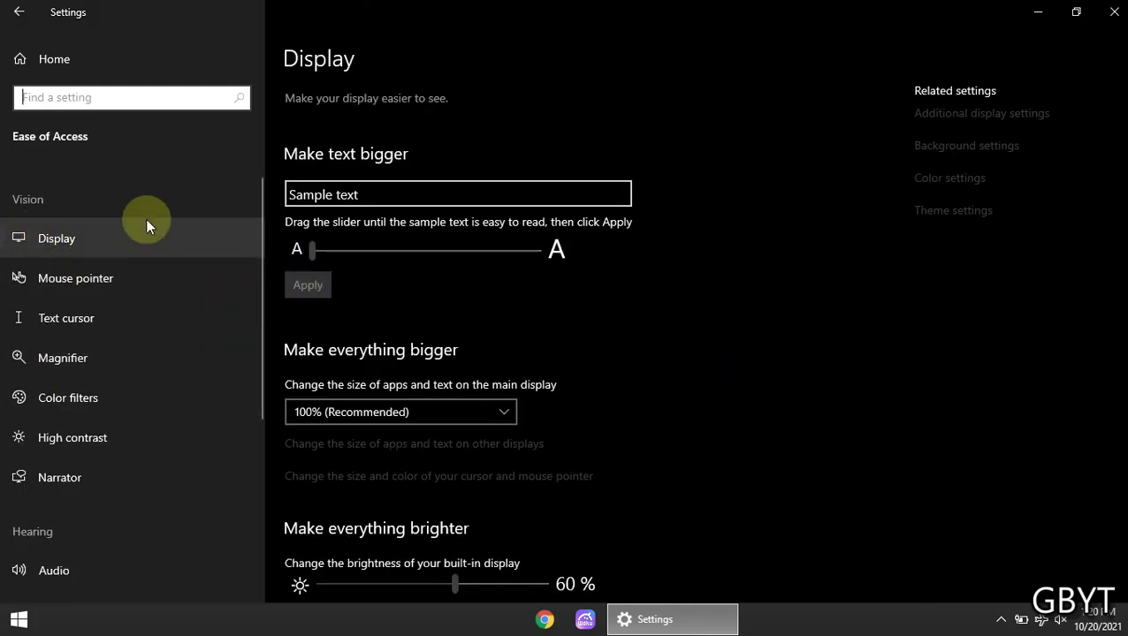
pyautogui.click(77, 239)
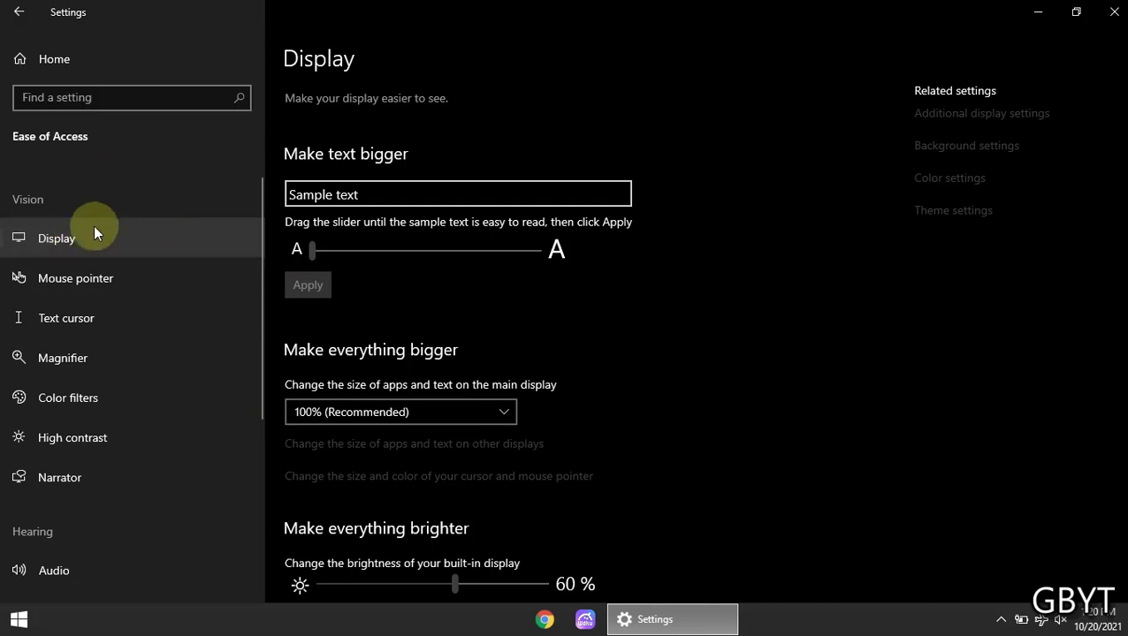
pyautogui.scroll(-5, 522, 340)
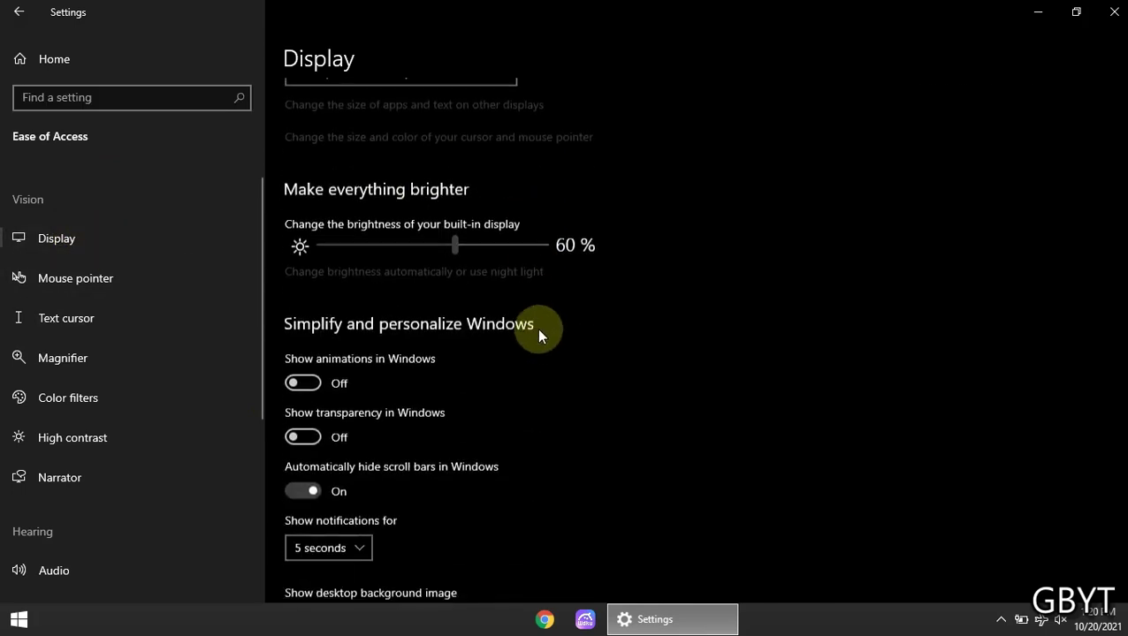
pyautogui.scroll(-1, 541, 326)
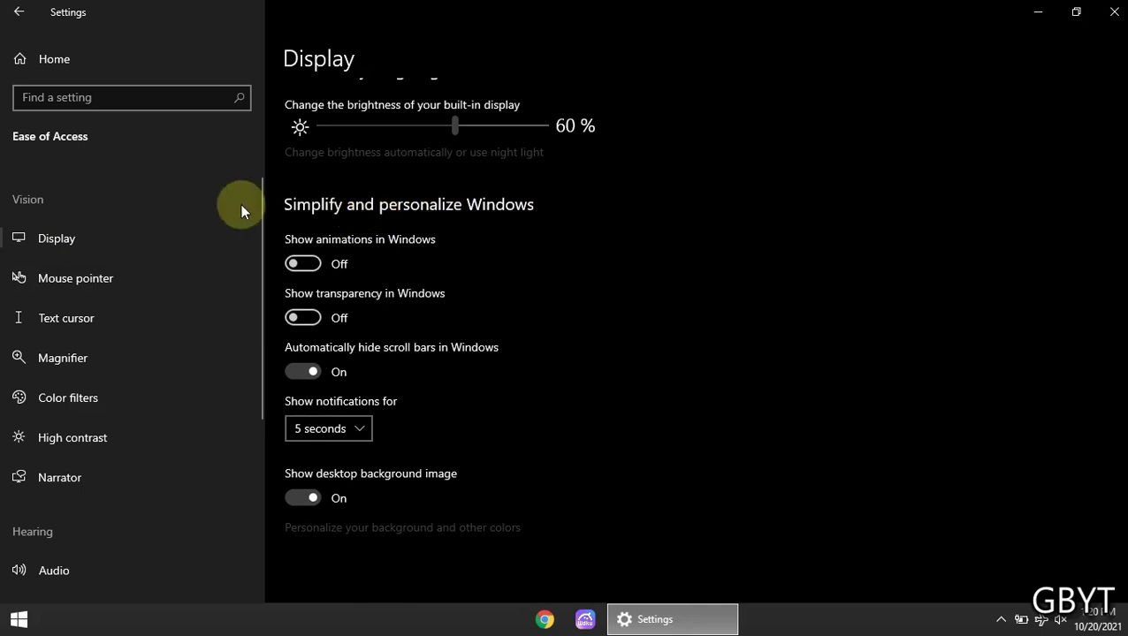
# Turn off animations, transparency, scroll-bar auto-hiding and desktop background image, keeping notifications at 5 seconds
pyautogui.click(300, 263)
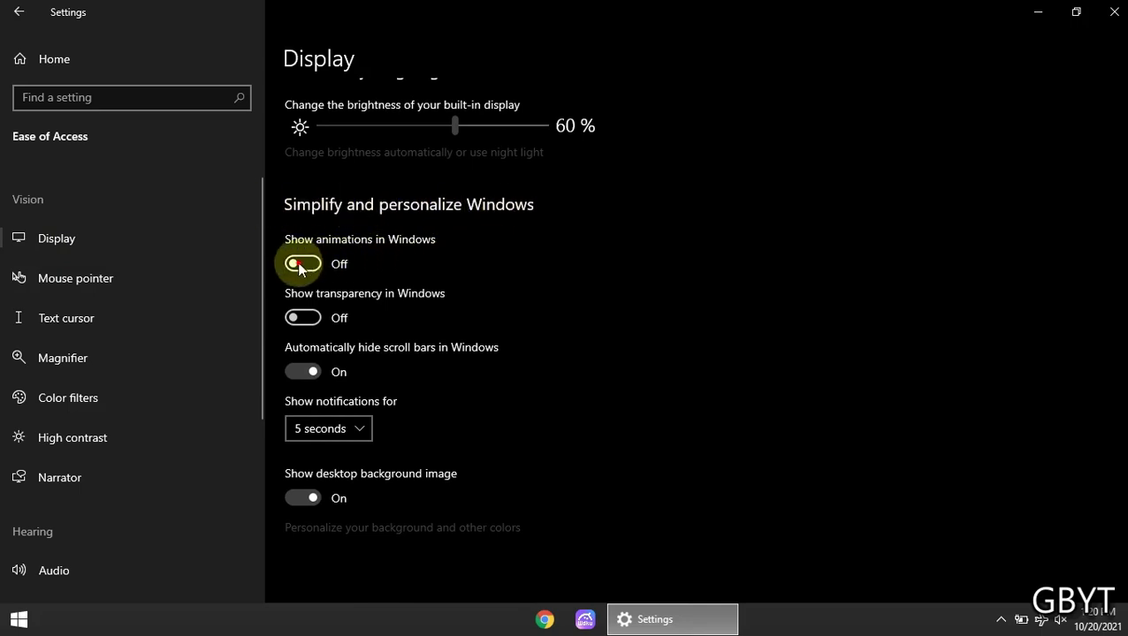
pyautogui.click(303, 318)
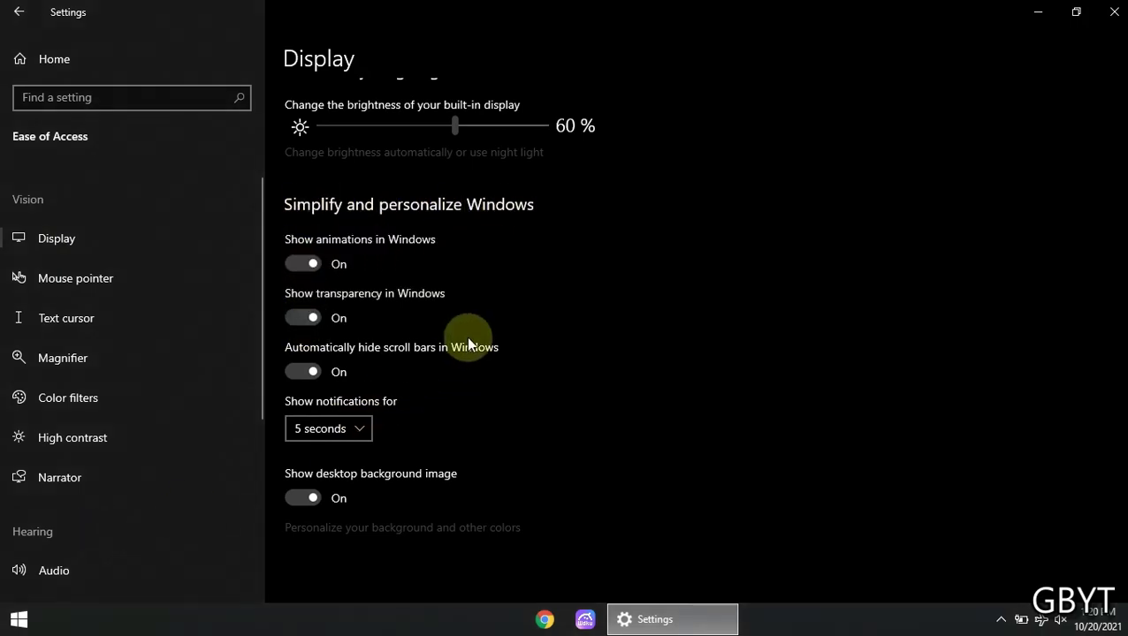
pyautogui.click(305, 263)
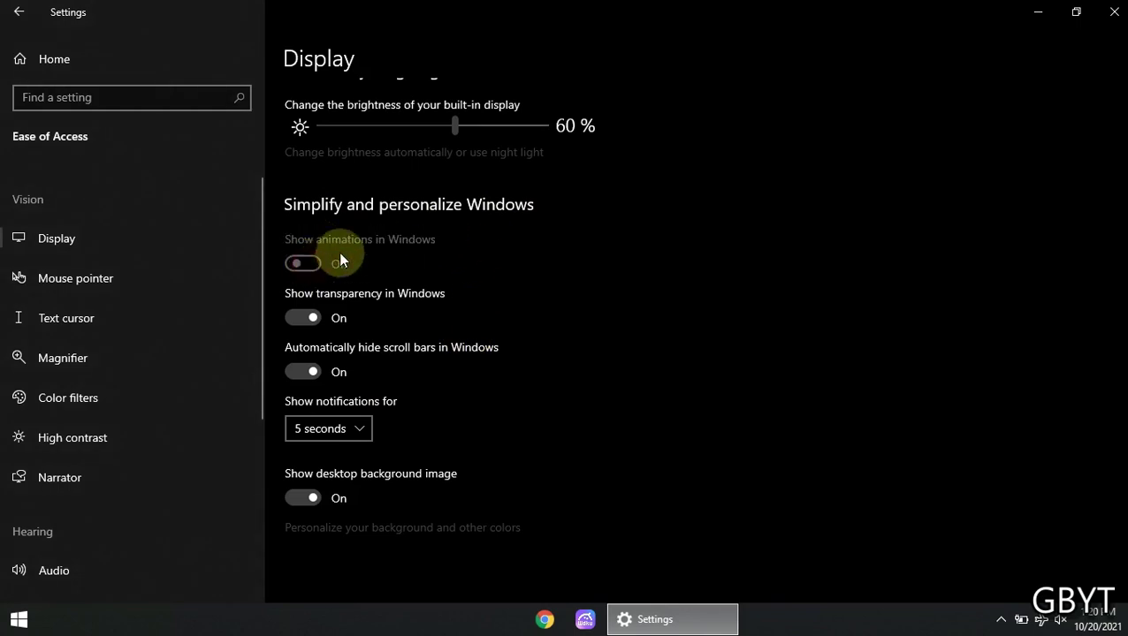
pyautogui.click(303, 320)
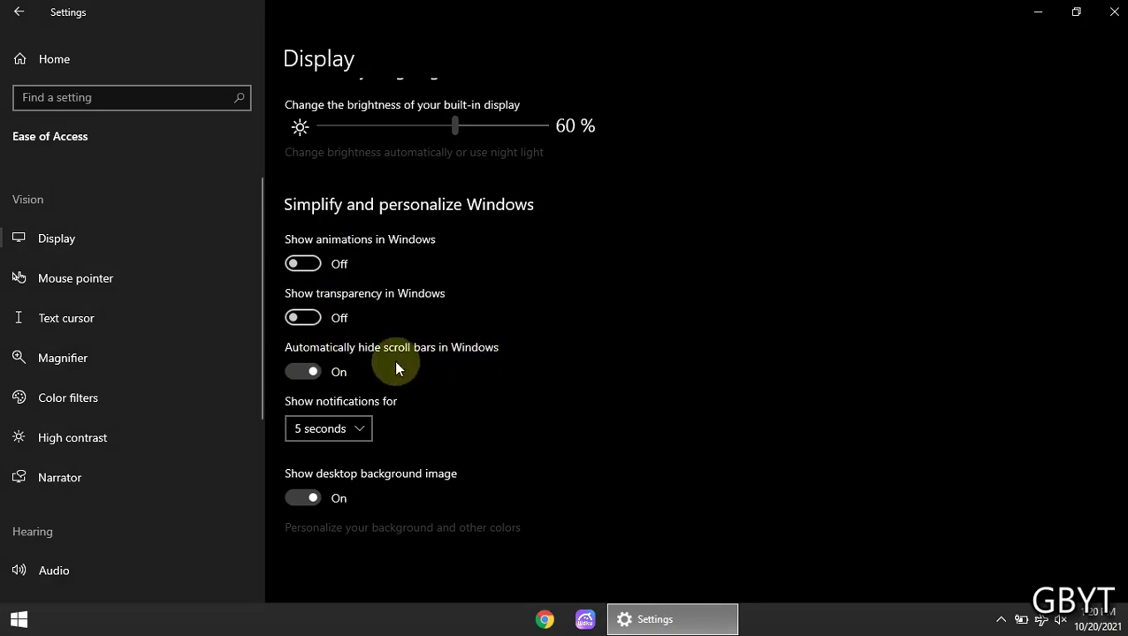
pyautogui.click(311, 372)
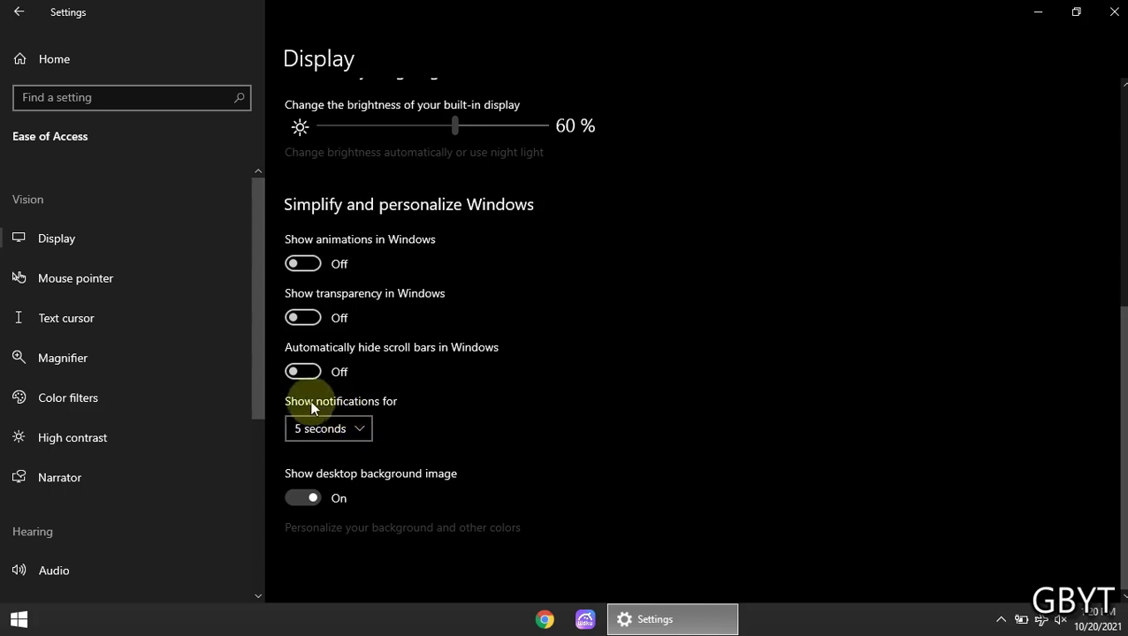
pyautogui.click(358, 433)
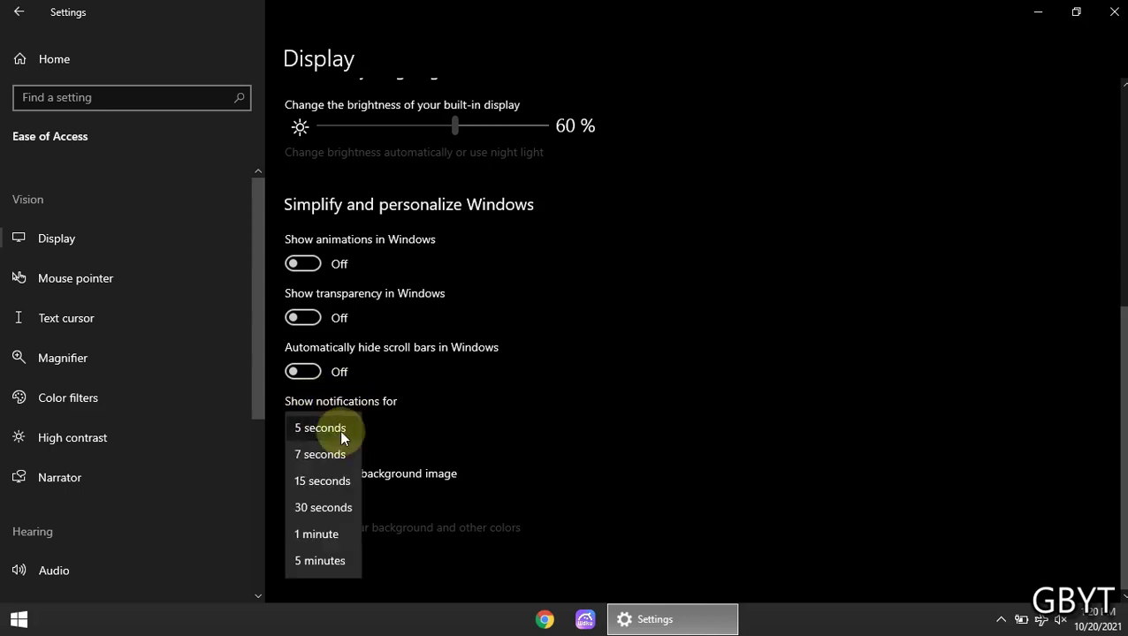
pyautogui.click(339, 430)
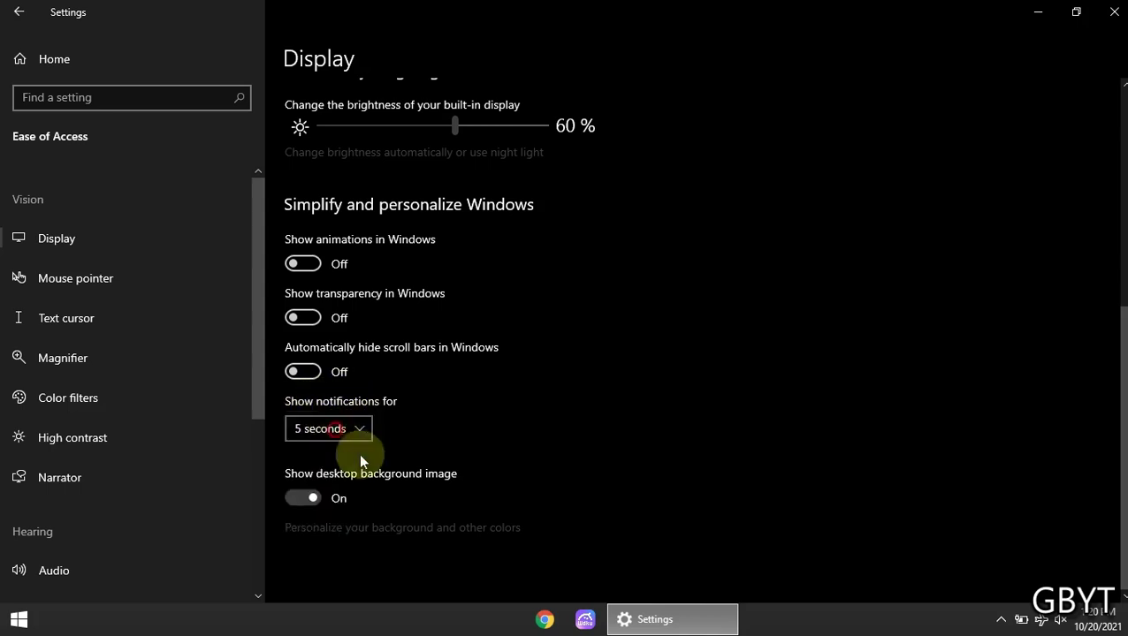
pyautogui.click(304, 500)
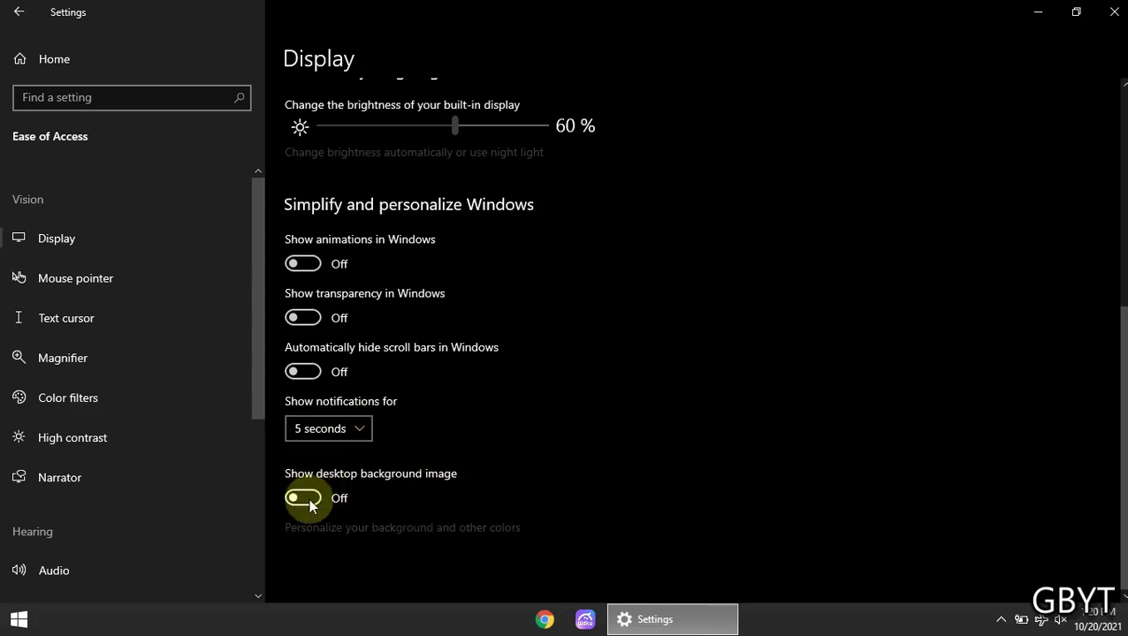
# Switch Show desktop background image back on and return to the Settings home page
pyautogui.doubleClick(504, 7)
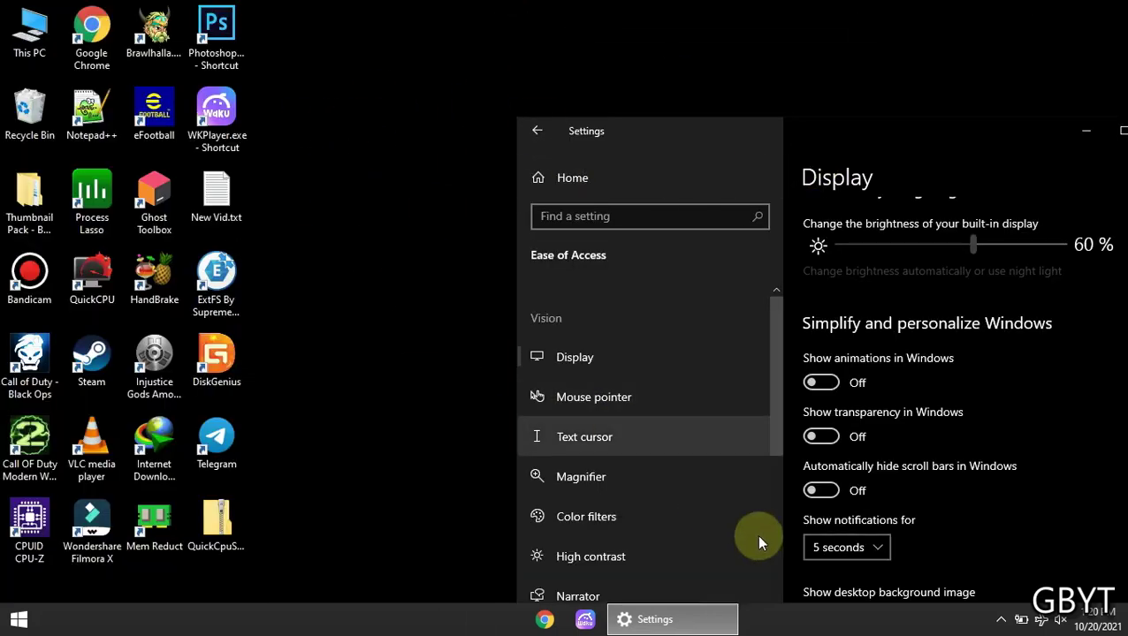
pyautogui.scroll(-3, 928, 566)
pyautogui.click(822, 355)
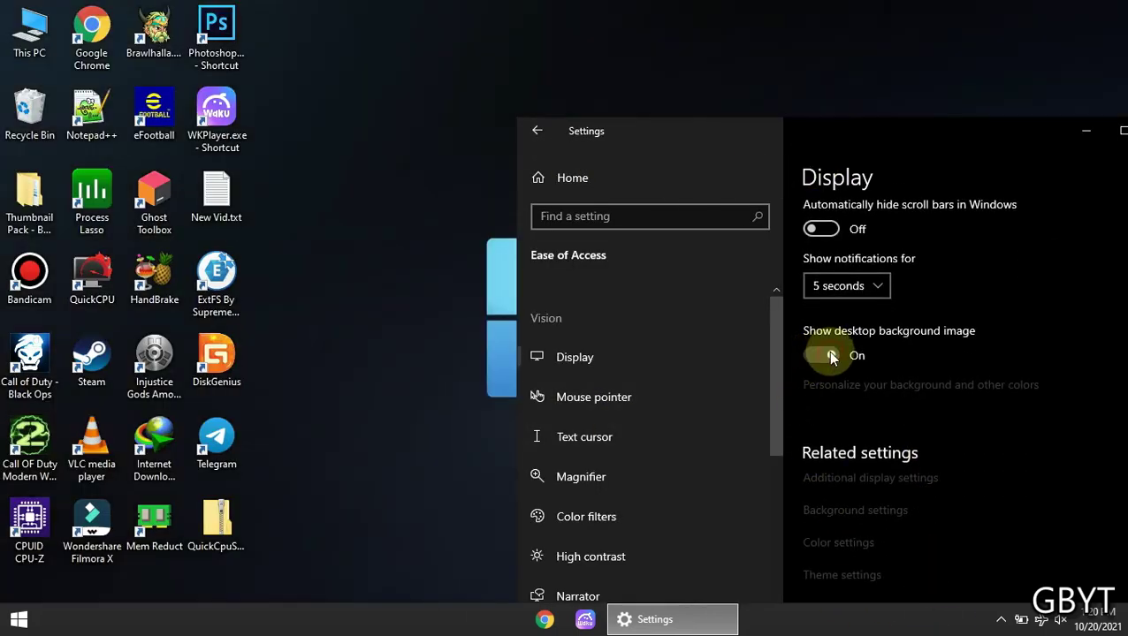
pyautogui.doubleClick(869, 137)
pyautogui.click(97, 60)
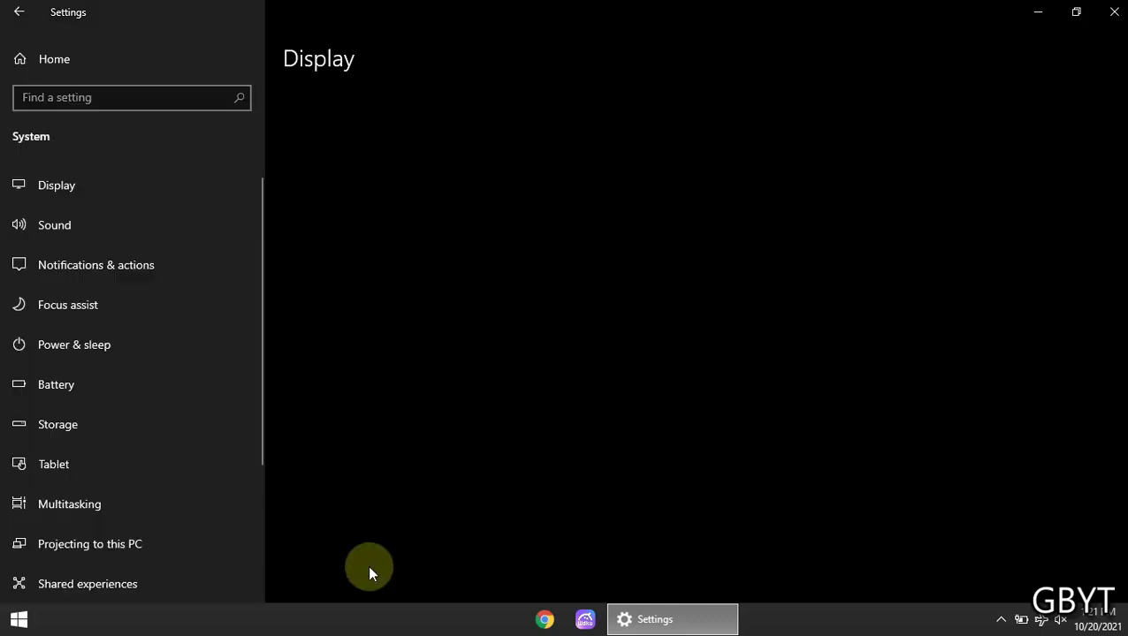
# In Storage, leave Storage Sense off, uncheck deleting unused temporary files, then return home
pyautogui.scroll(-3, 166, 318)
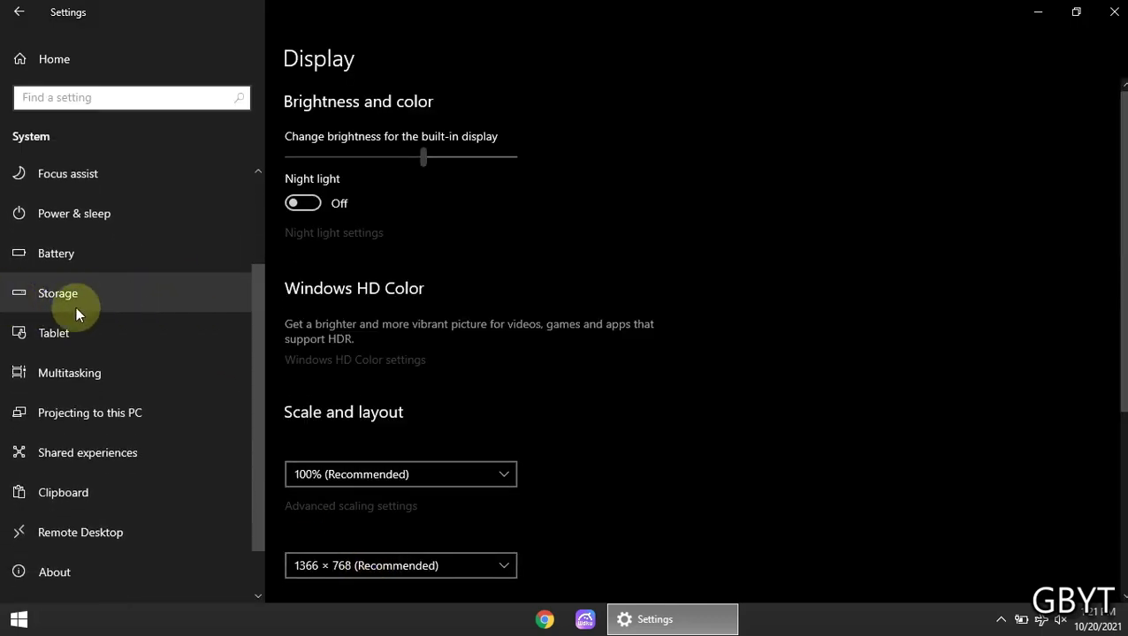
pyautogui.click(140, 293)
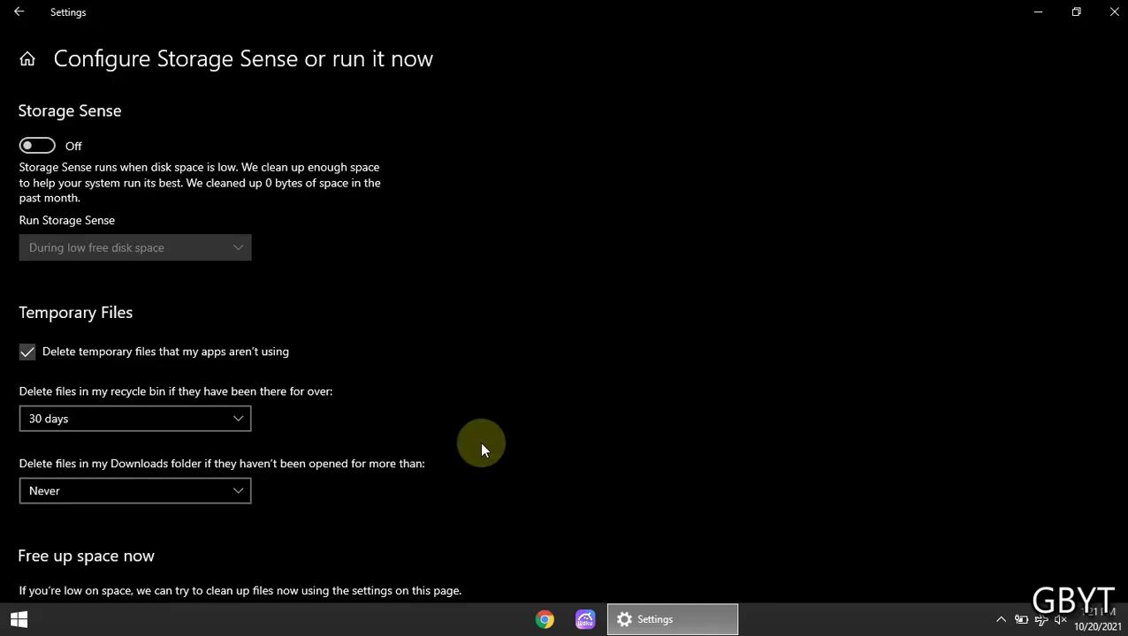
pyautogui.click(29, 147)
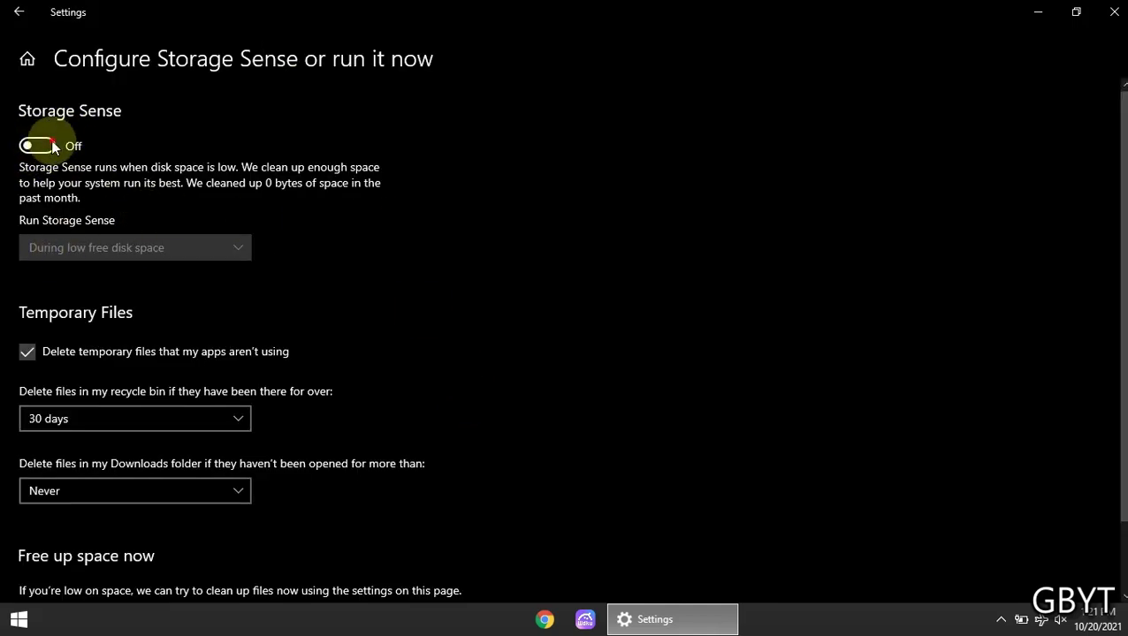
pyautogui.click(40, 147)
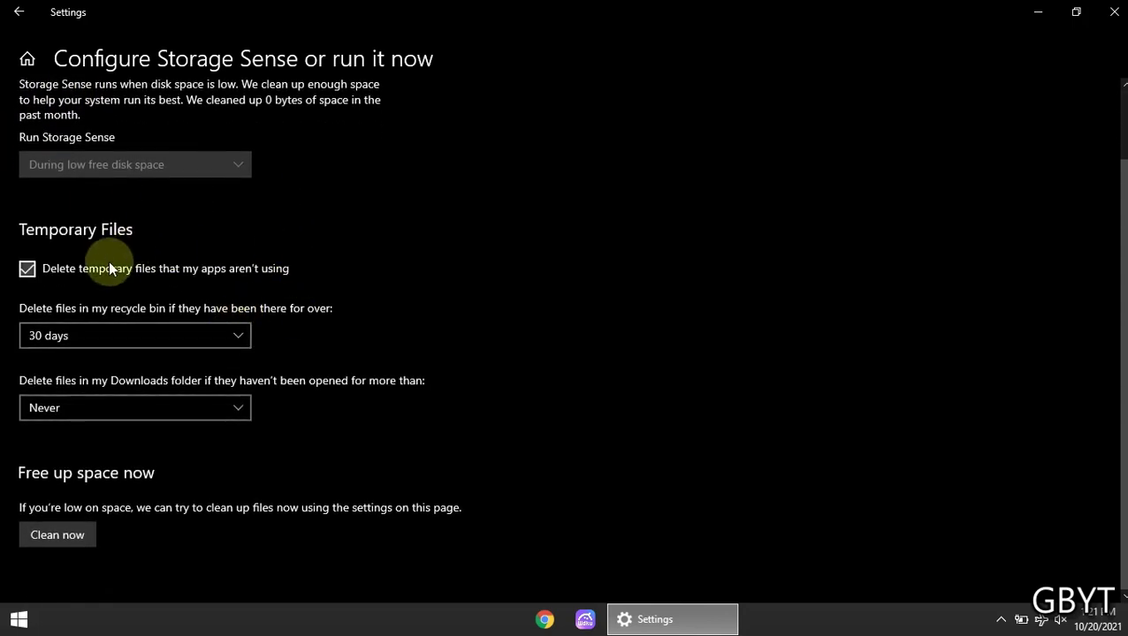
pyautogui.click(28, 269)
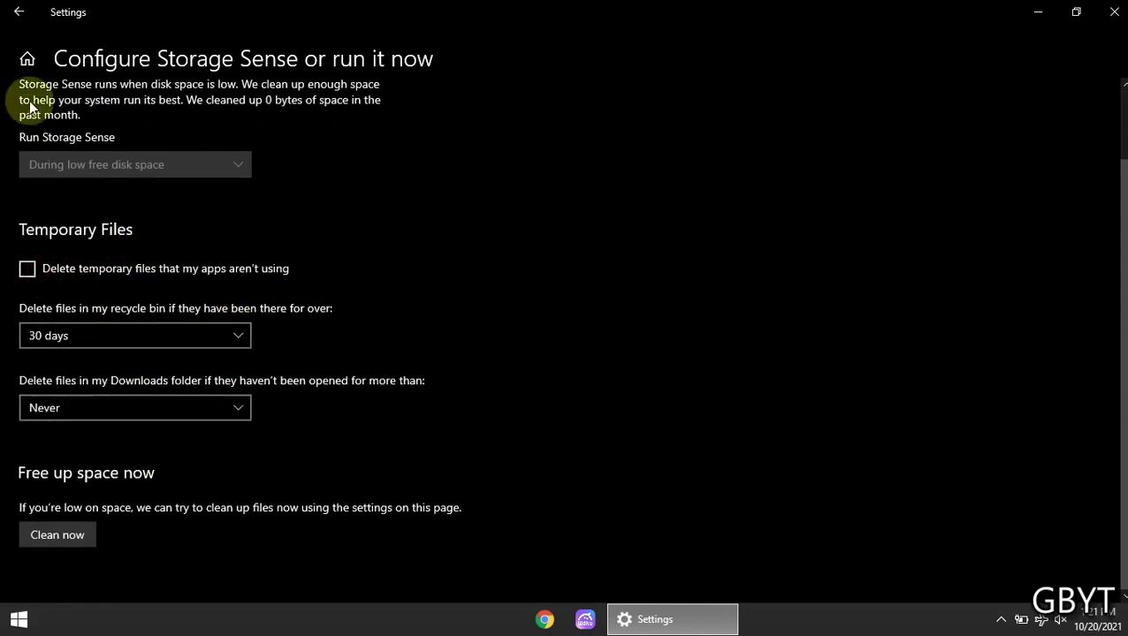
pyautogui.click(25, 10)
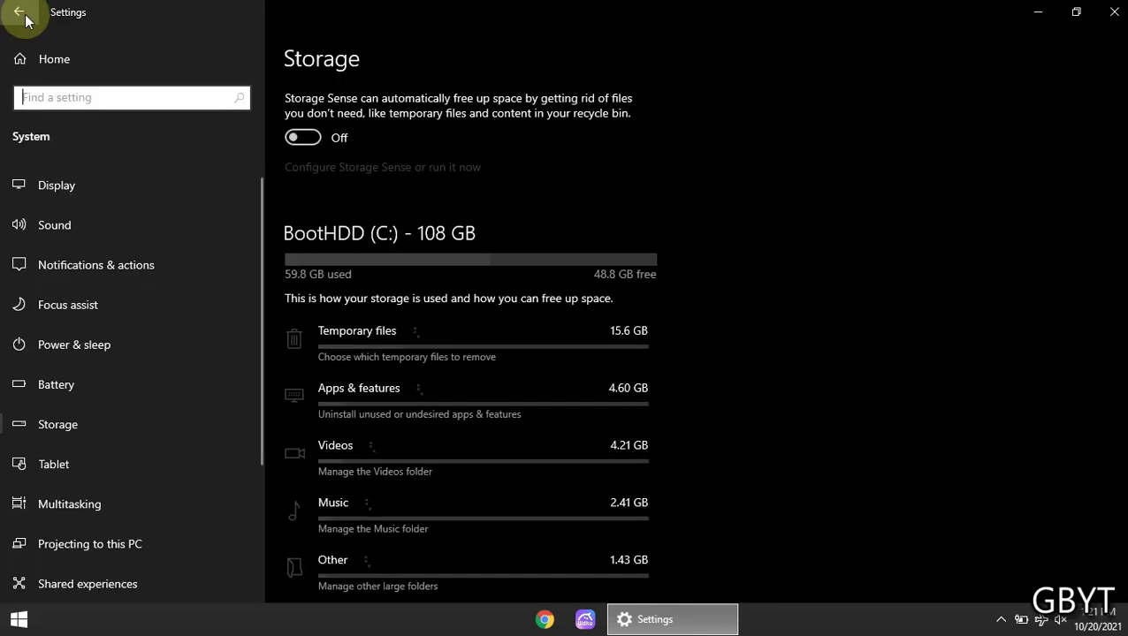
pyautogui.click(74, 51)
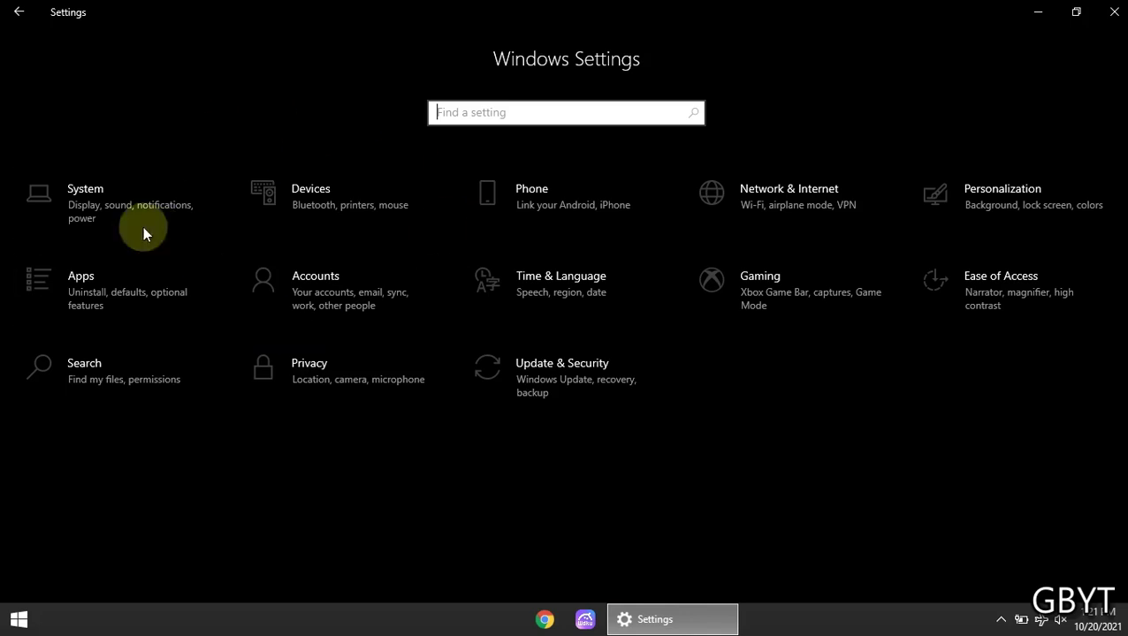
# In System > Notifications & actions, uncheck lock-screen notifications, lock-screen reminders/VoIP calls and notification sounds
pyautogui.click(79, 192)
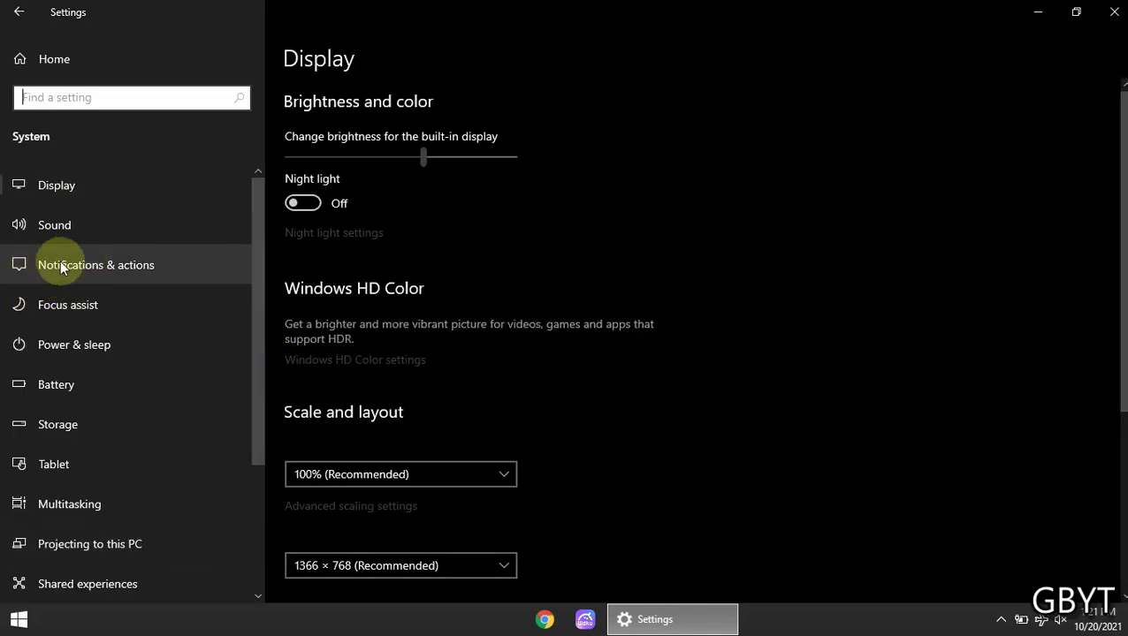
pyautogui.click(111, 265)
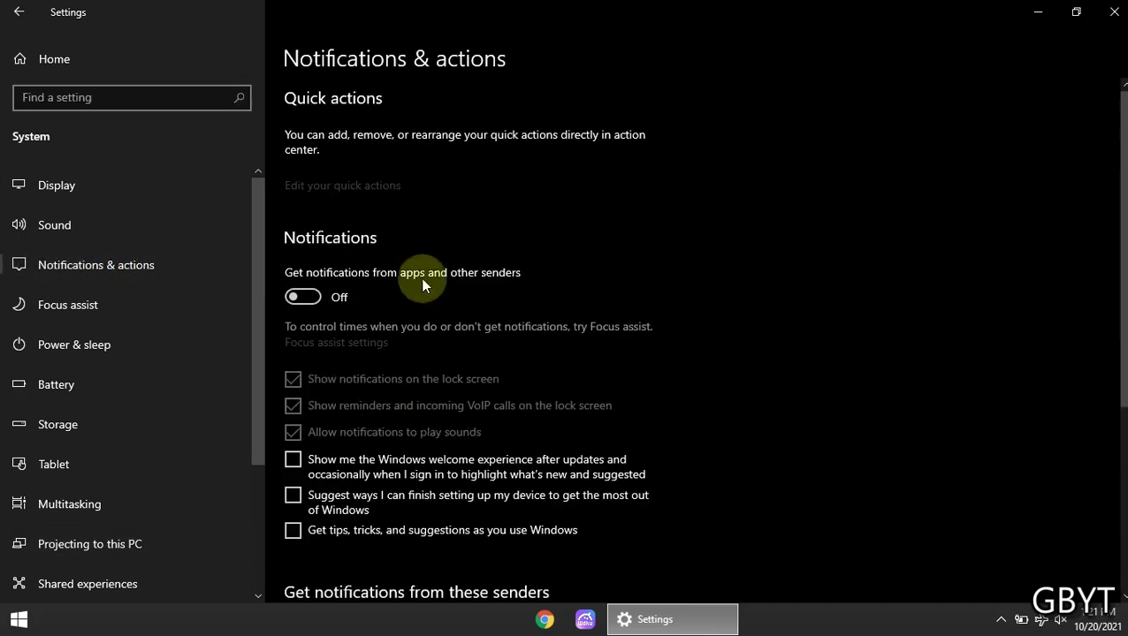
pyautogui.click(300, 298)
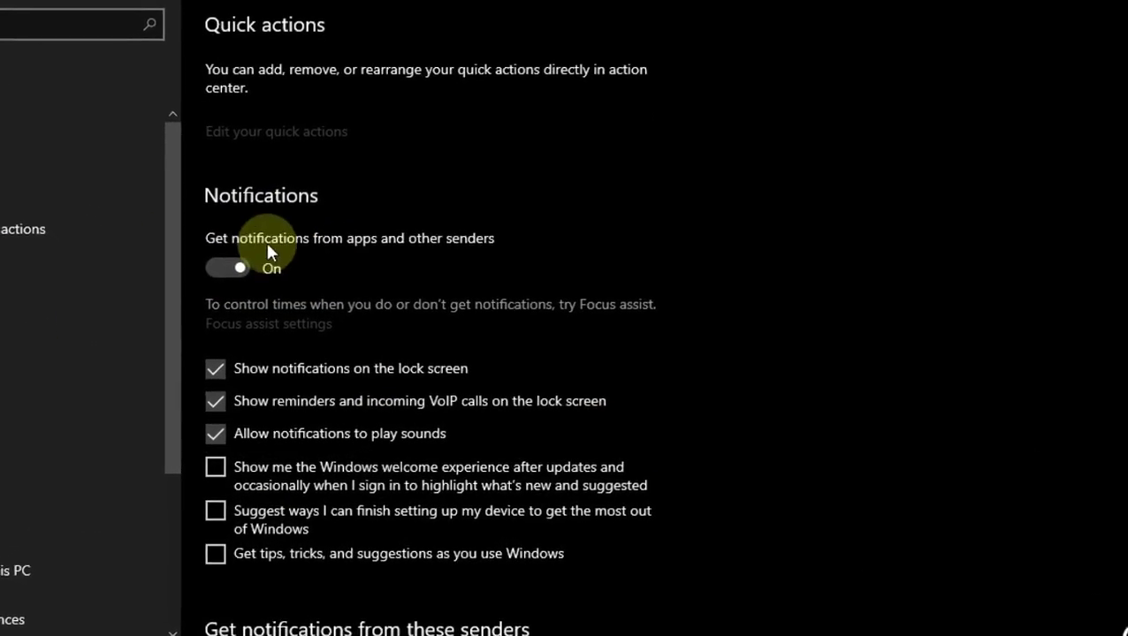
pyautogui.click(225, 369)
pyautogui.click(217, 398)
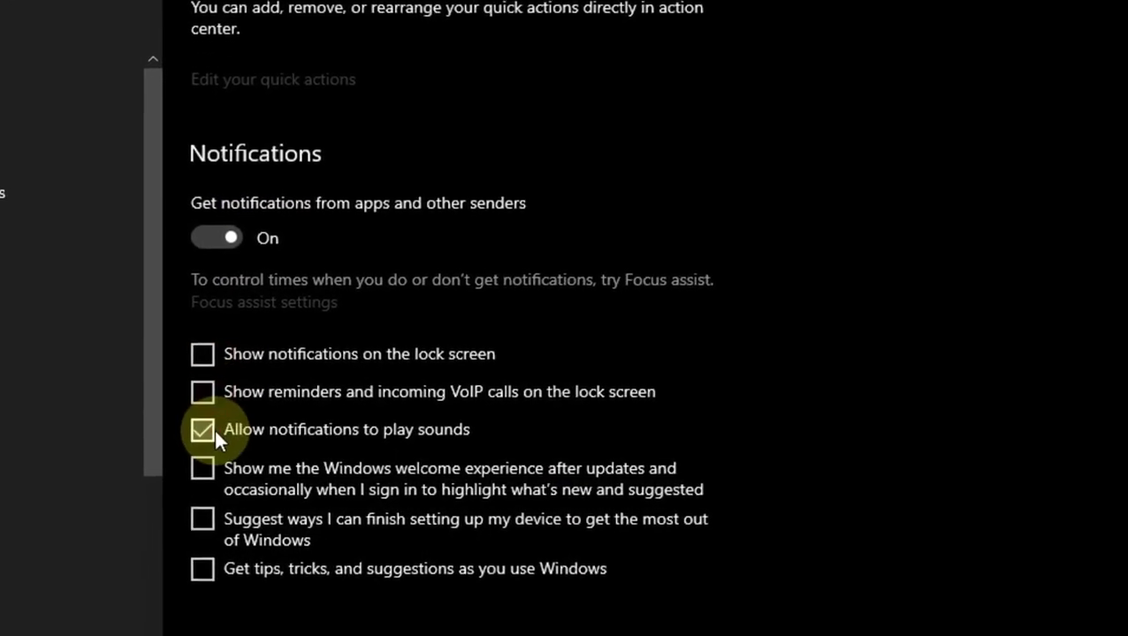
pyautogui.click(212, 431)
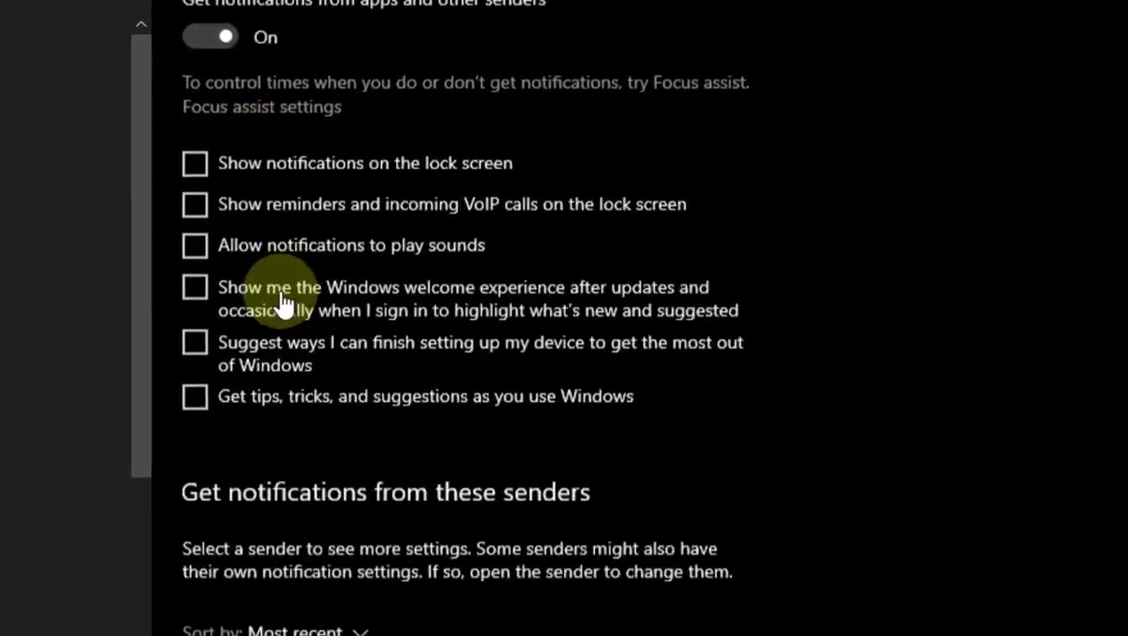
# Turn off Security and Maintenance, Audio, Backup and all app notifications, then return home
pyautogui.scroll(-5, 291, 305)
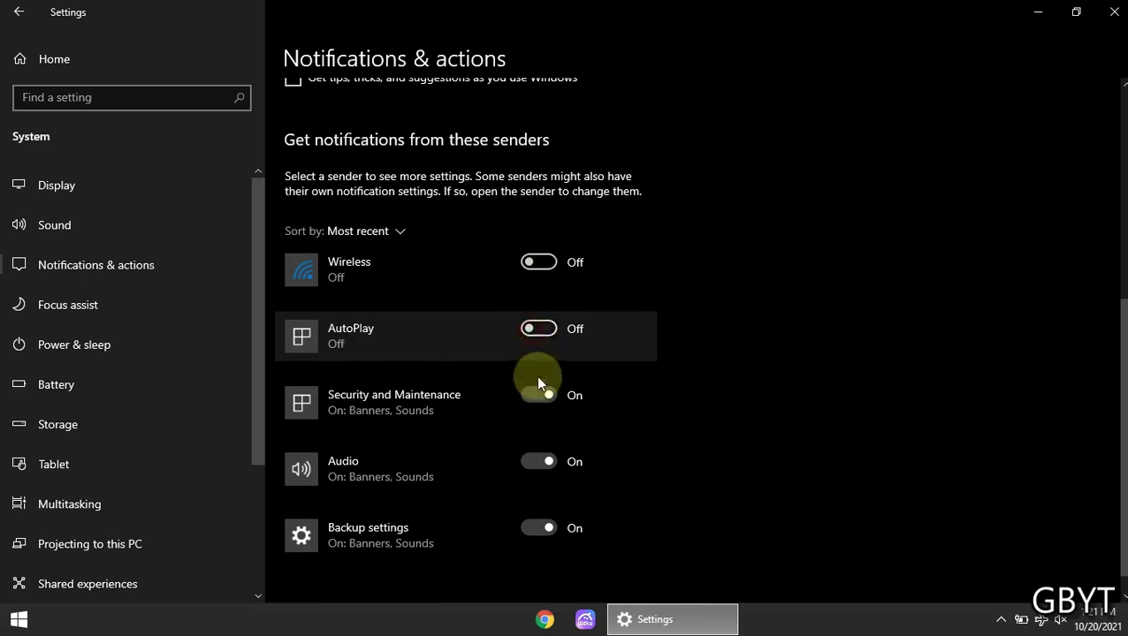
pyautogui.click(537, 386)
pyautogui.scroll(-1, 536, 407)
pyautogui.click(535, 432)
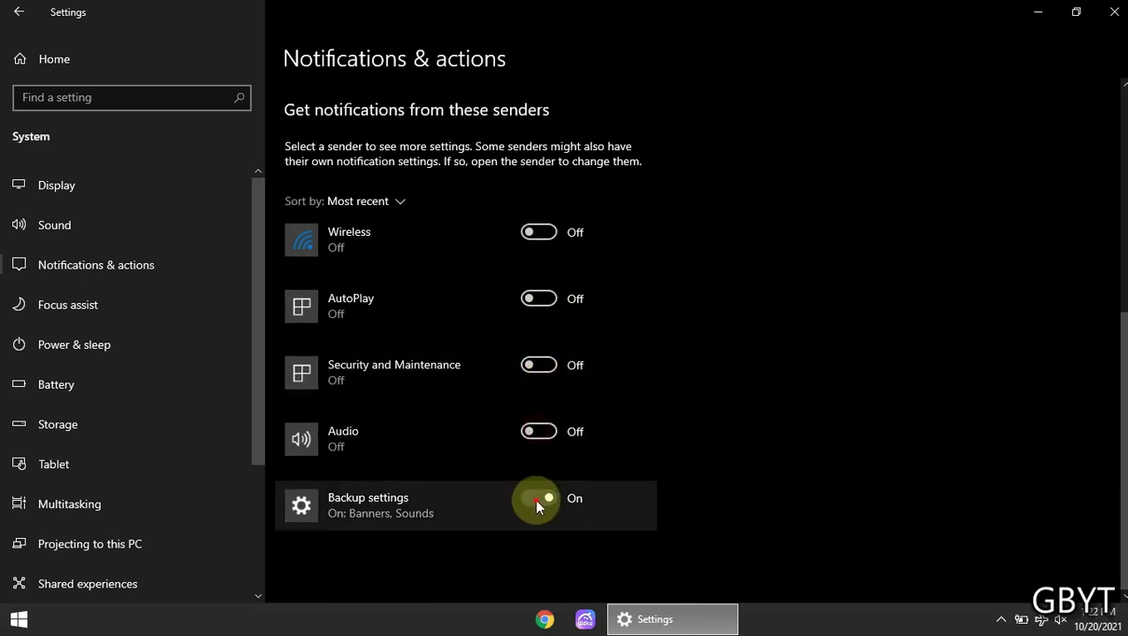
pyautogui.click(535, 500)
pyautogui.scroll(5, 360, 397)
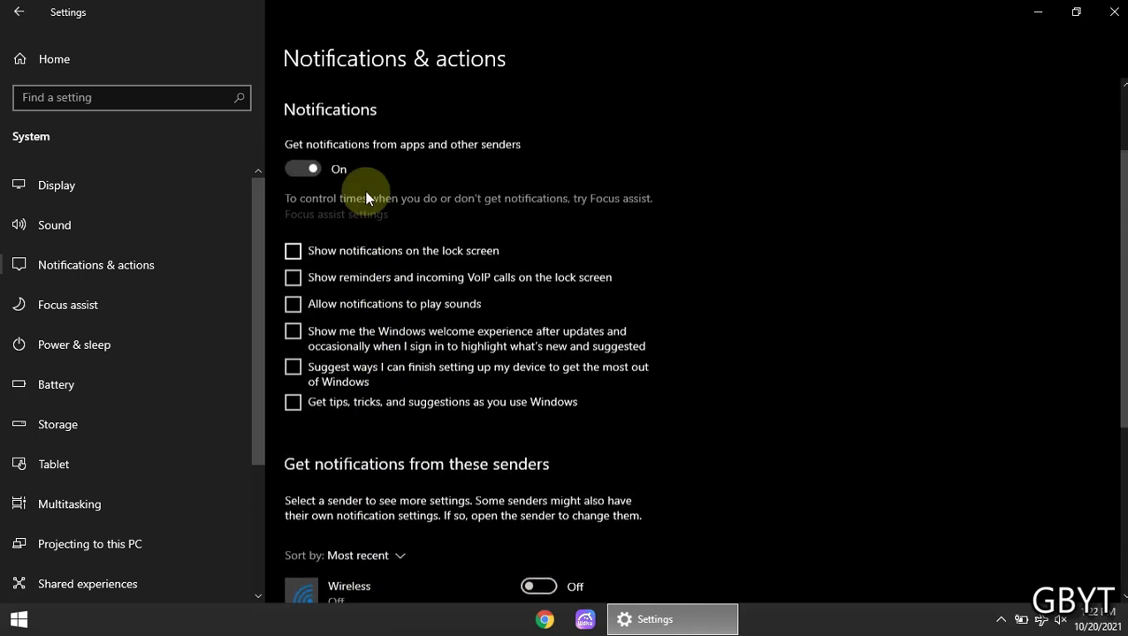
pyautogui.click(287, 180)
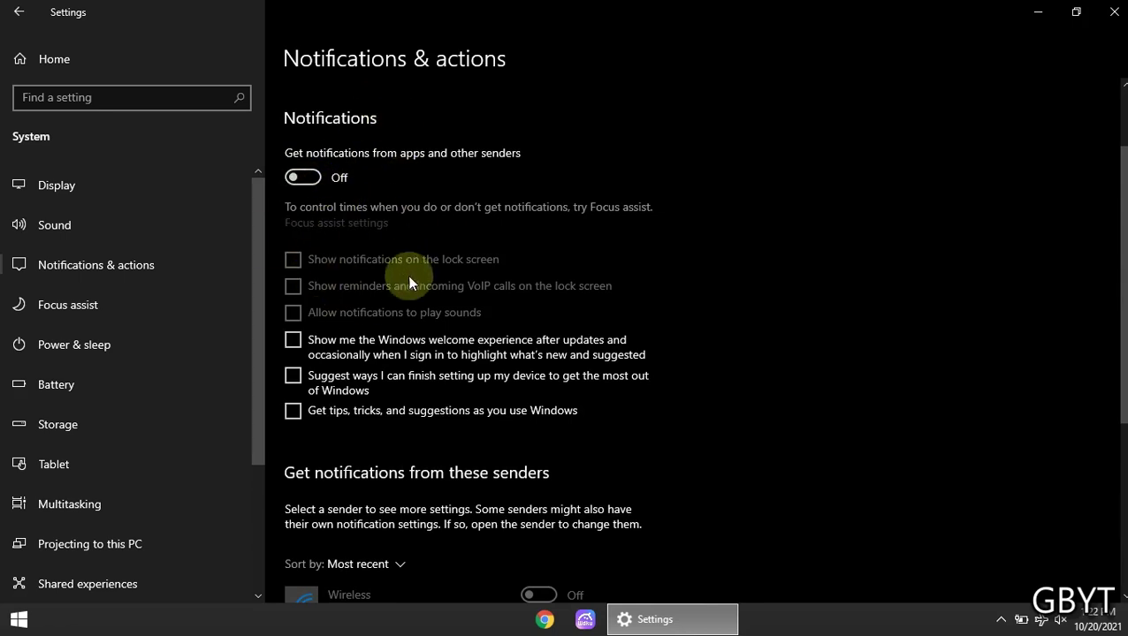
pyautogui.click(101, 58)
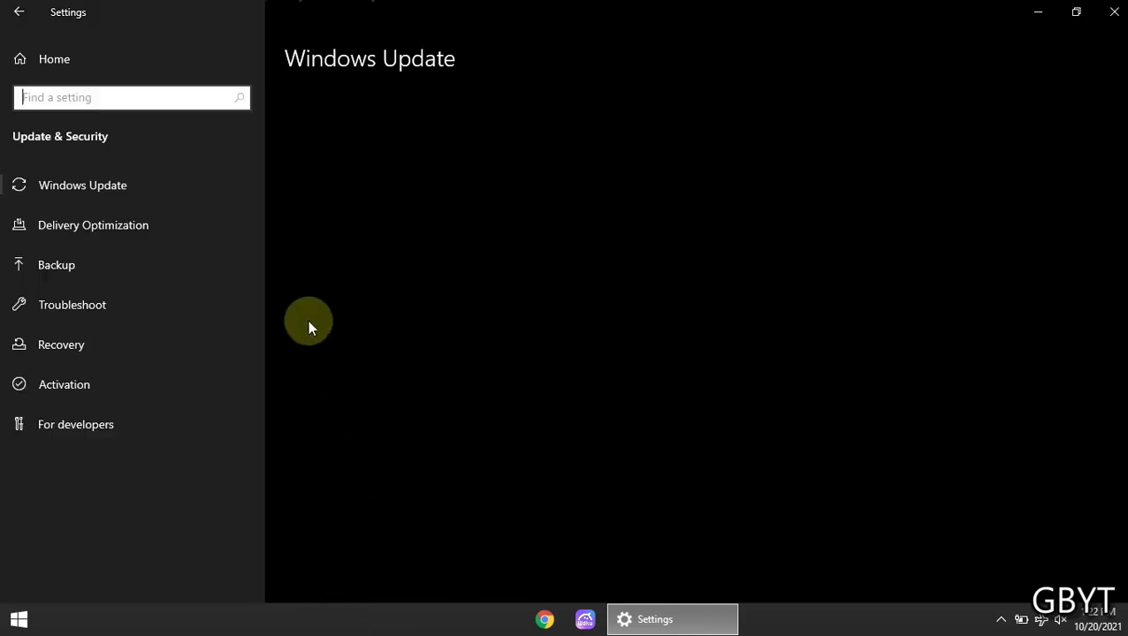
# Resume the paused Windows updates and review the Advanced options page
pyautogui.click(94, 197)
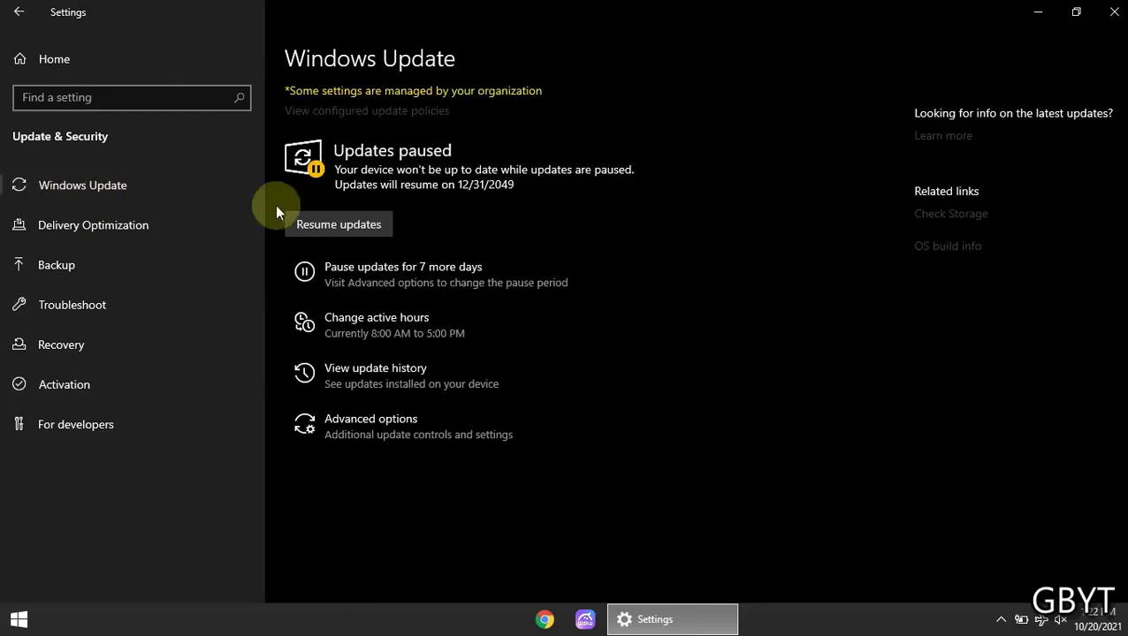
pyautogui.click(387, 233)
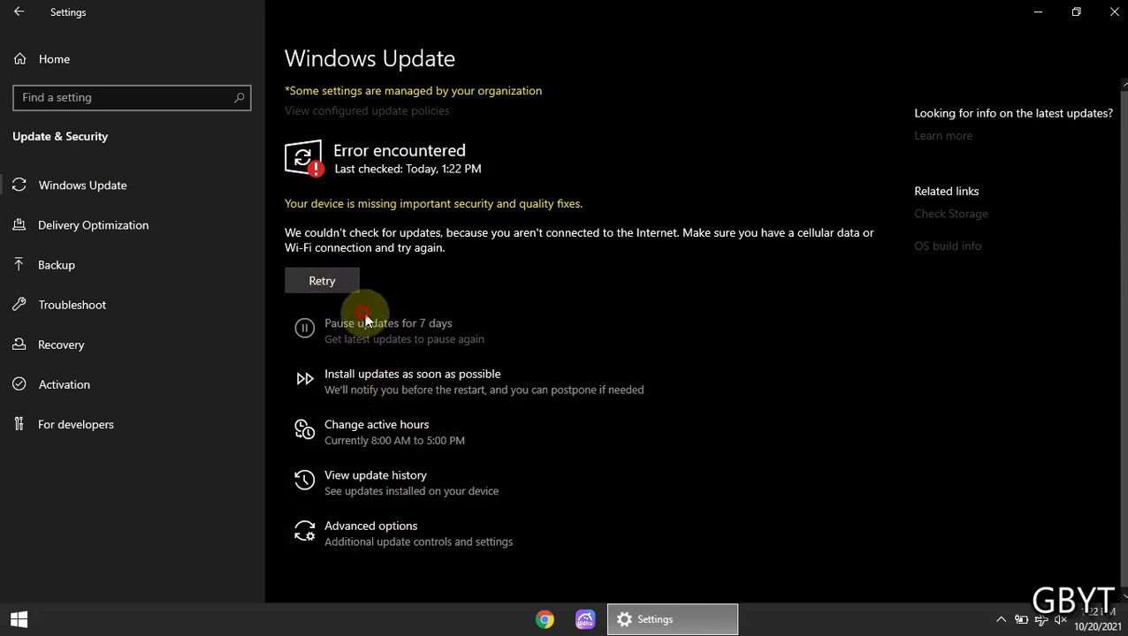
pyautogui.click(437, 530)
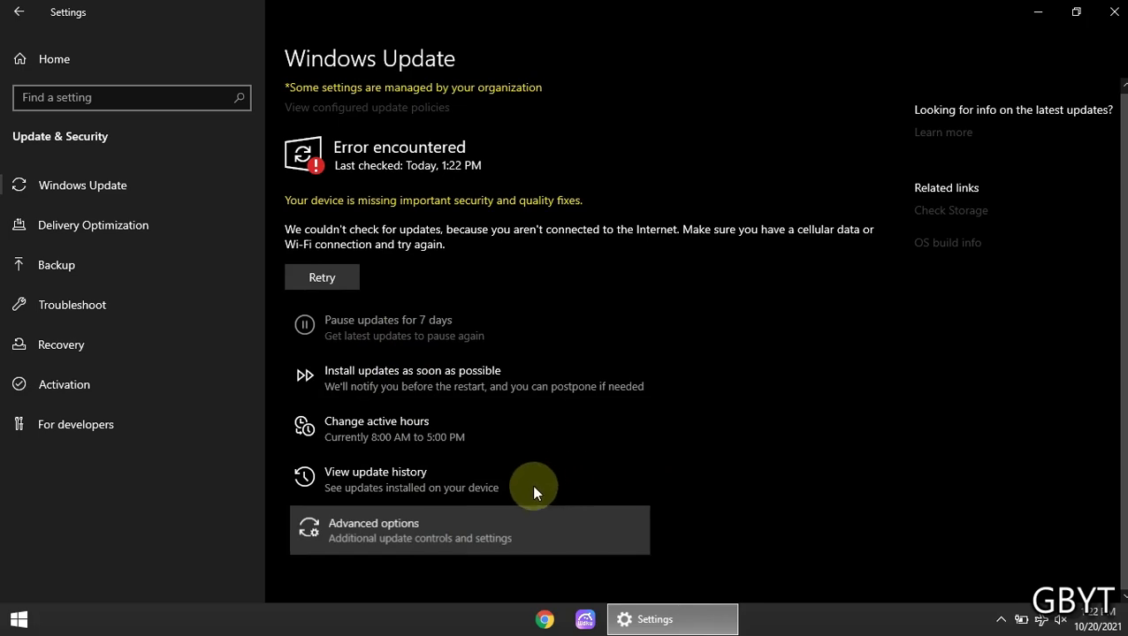
pyautogui.scroll(-3, 252, 300)
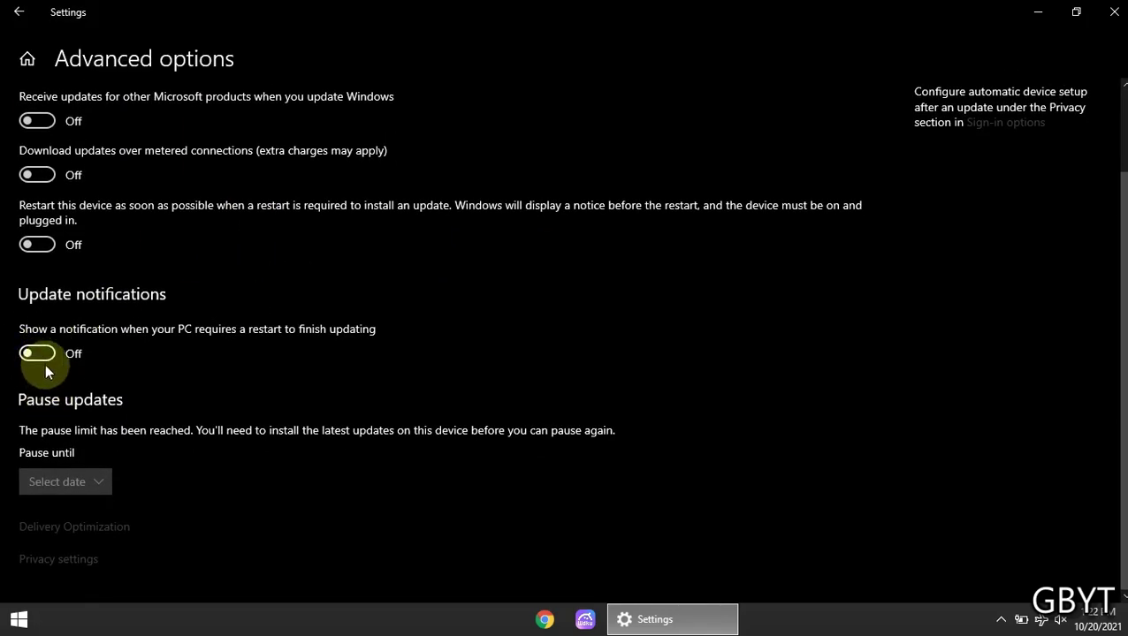
pyautogui.scroll(3, 45, 329)
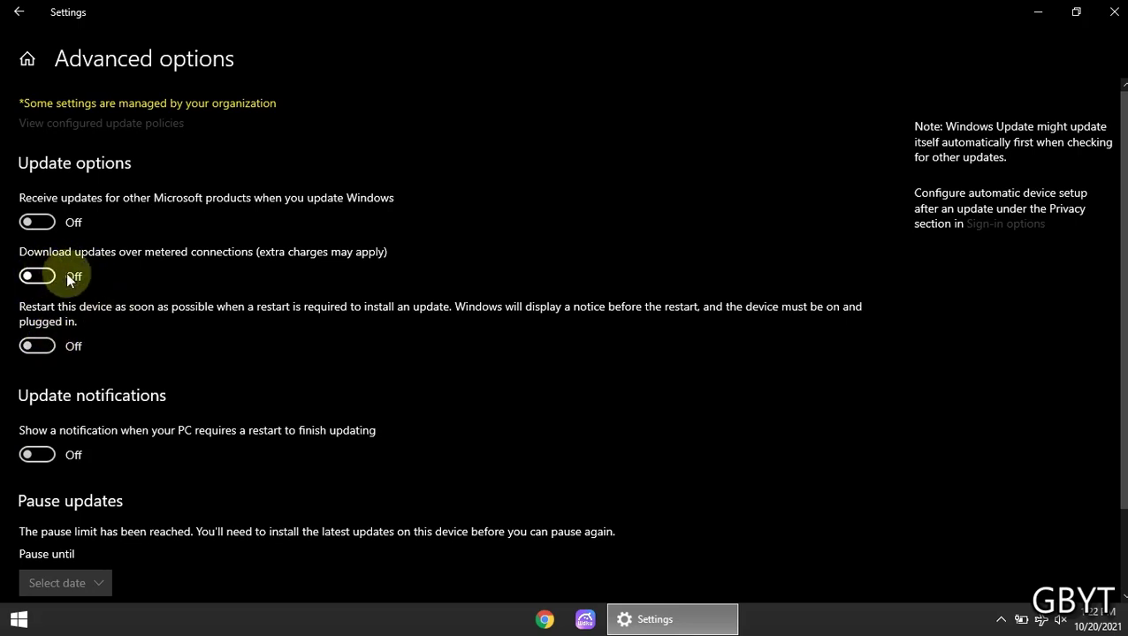
pyautogui.scroll(-3, 97, 256)
# Go back to the Settings home page and close the Settings window
pyautogui.click(19, 13)
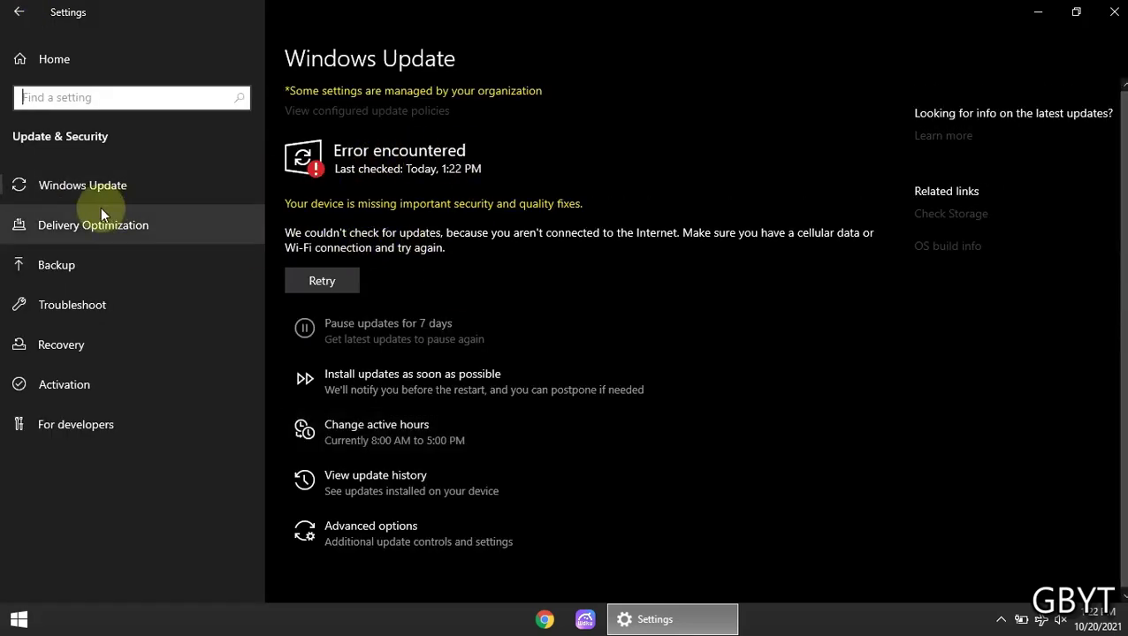
pyautogui.click(66, 71)
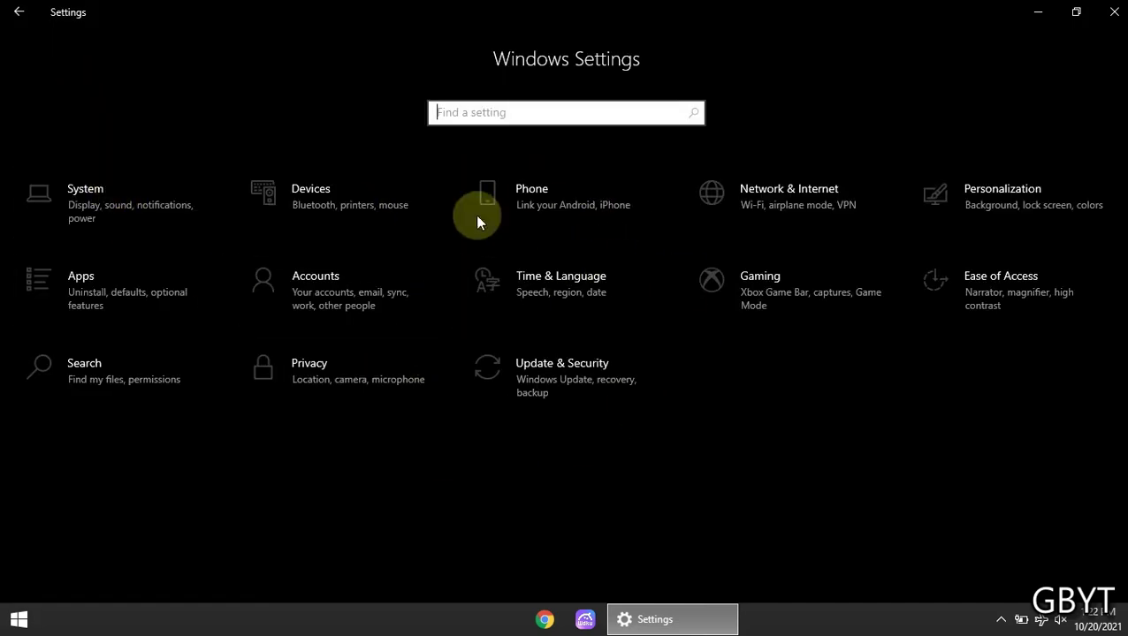
pyautogui.click(1114, 11)
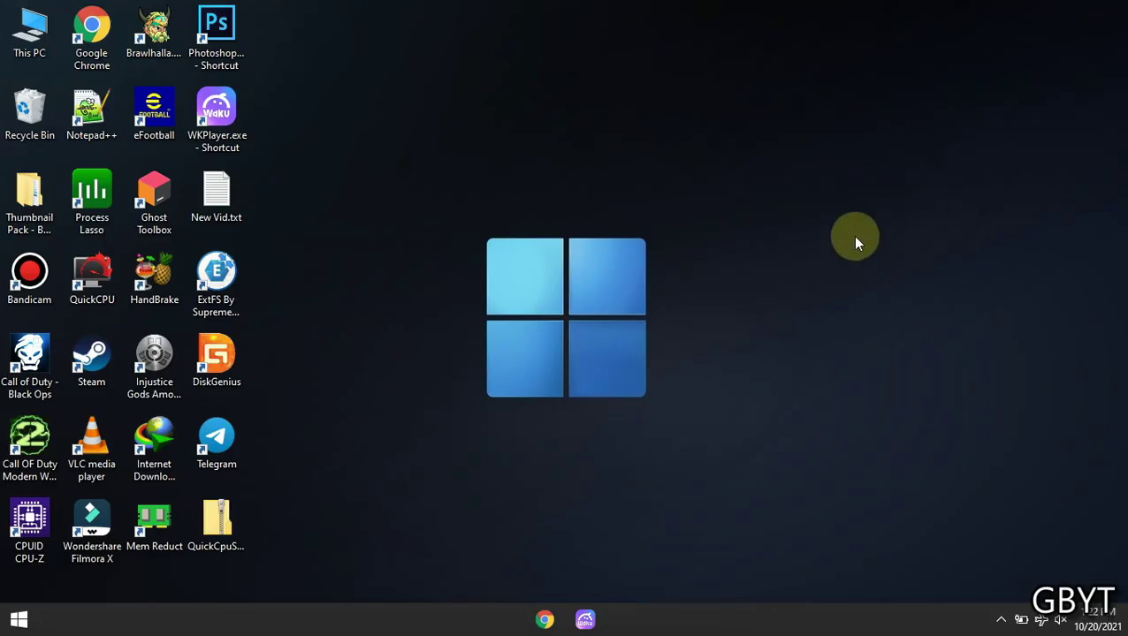
# Place the QuickCpuSetup64.zip file and QuickCPU shortcut side by side on the desktop and refresh
pyautogui.moveTo(226, 533); pyautogui.dragTo(550, 131)
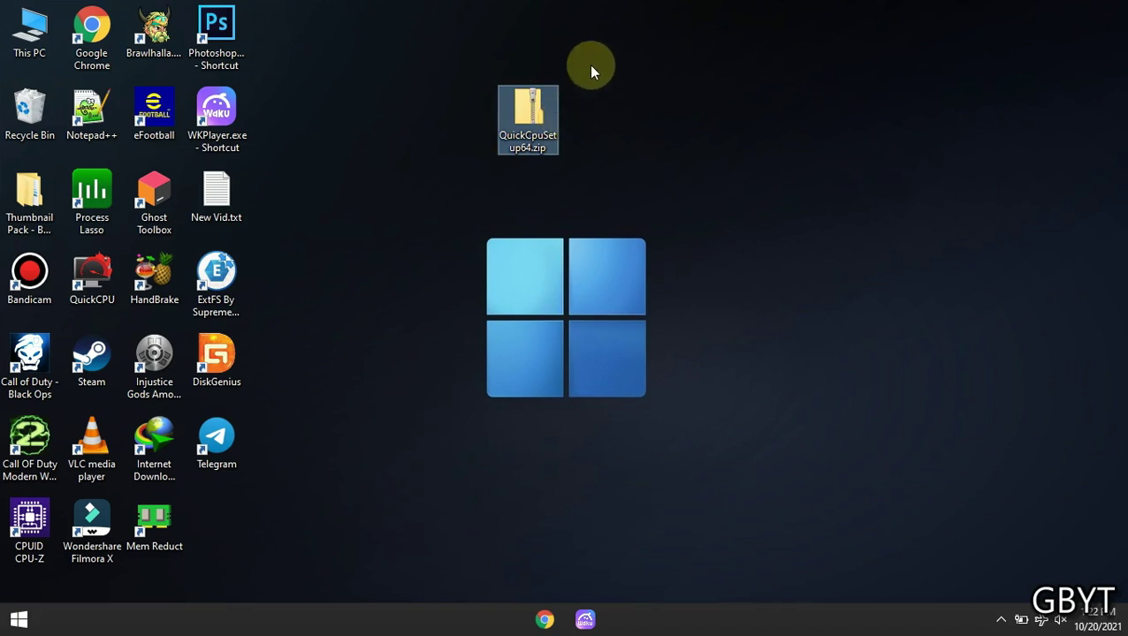
pyautogui.rightClick(665, 118)
pyautogui.click(722, 168)
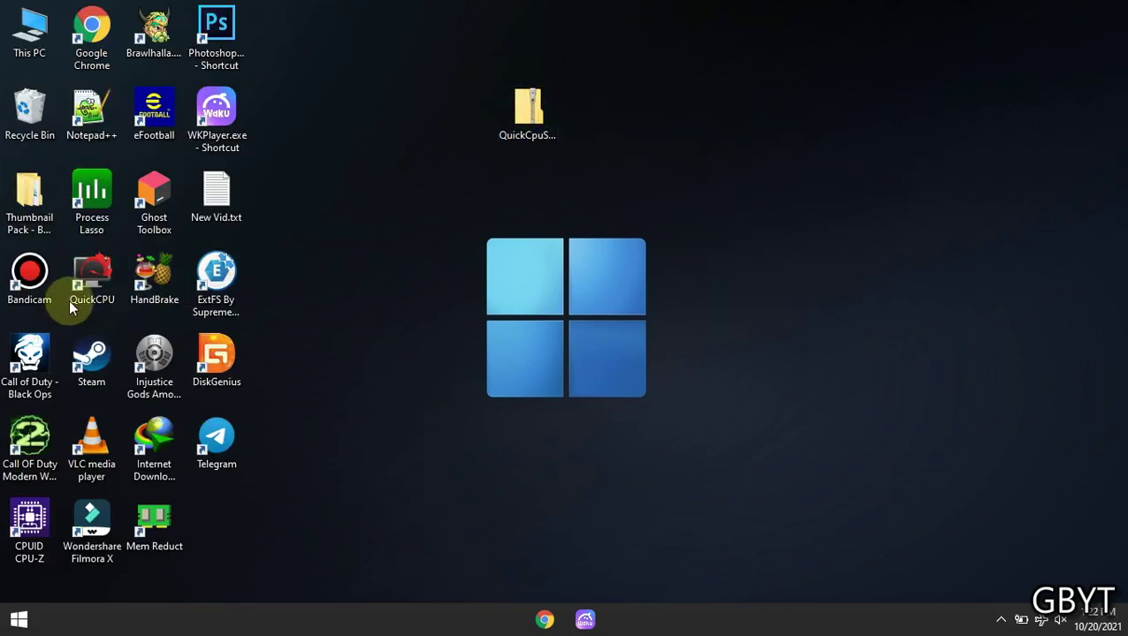
pyautogui.moveTo(70, 296); pyautogui.dragTo(590, 114)
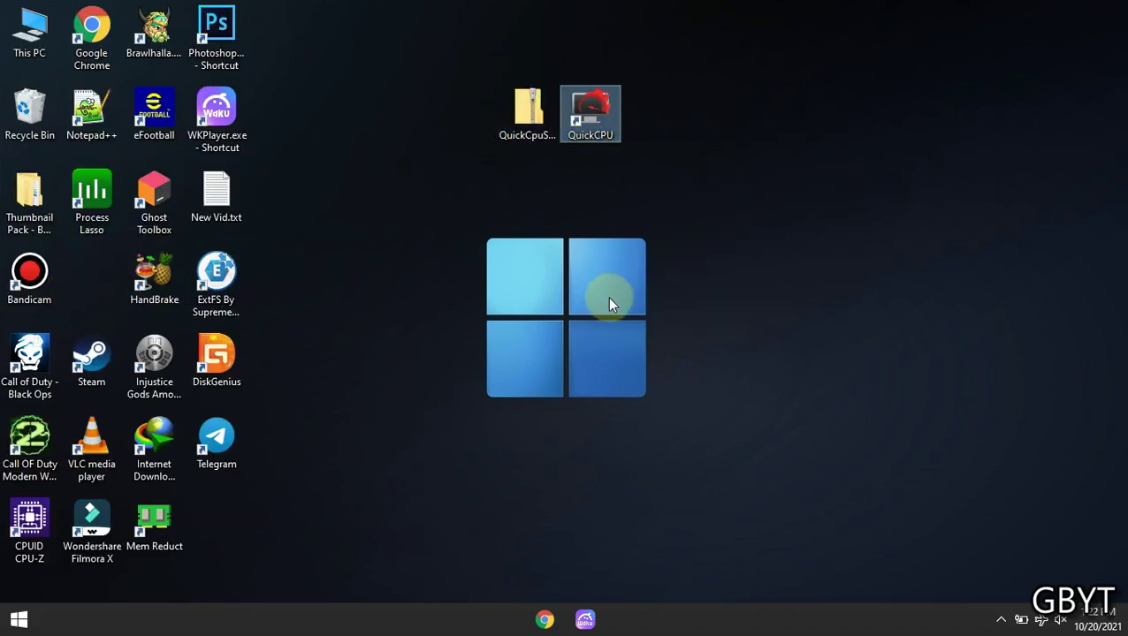
pyautogui.rightClick(628, 212)
pyautogui.click(711, 267)
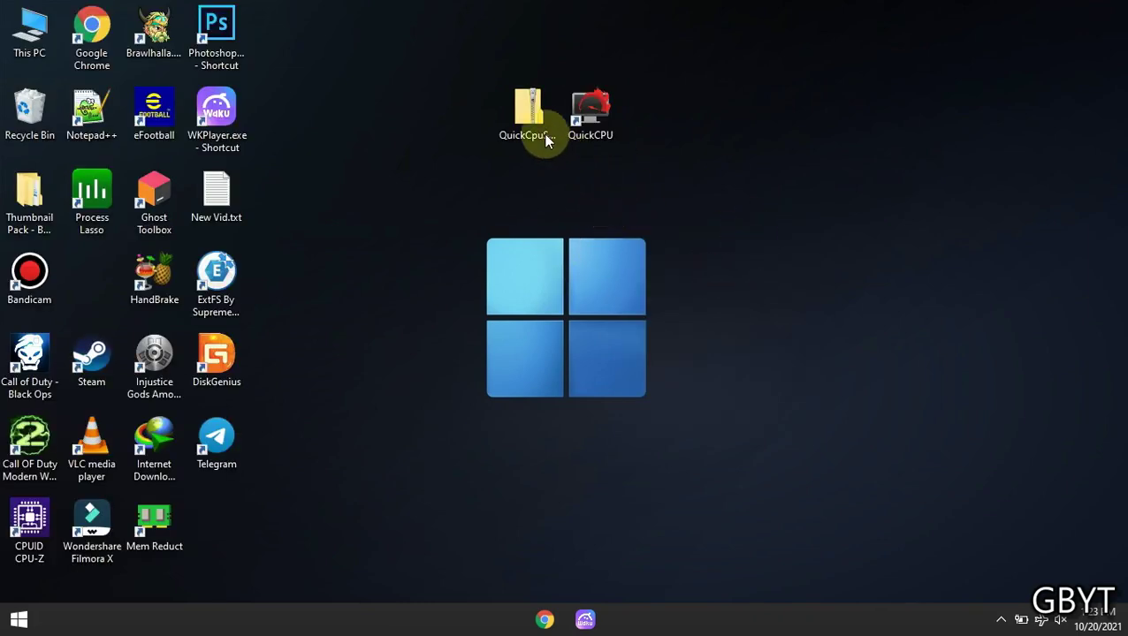
# Extract QuickCpuSetup64.zip into a QuickCpuSetup64 folder, entering the archive password
pyautogui.click(530, 110)
pyautogui.rightClick(530, 110)
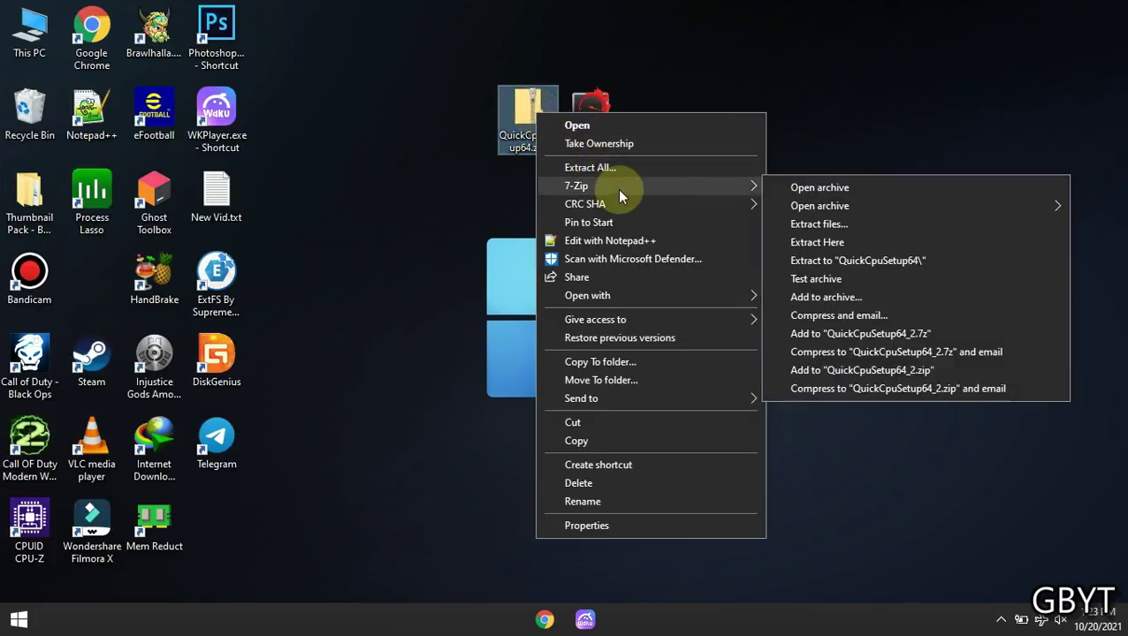
pyautogui.moveTo(707, 192)
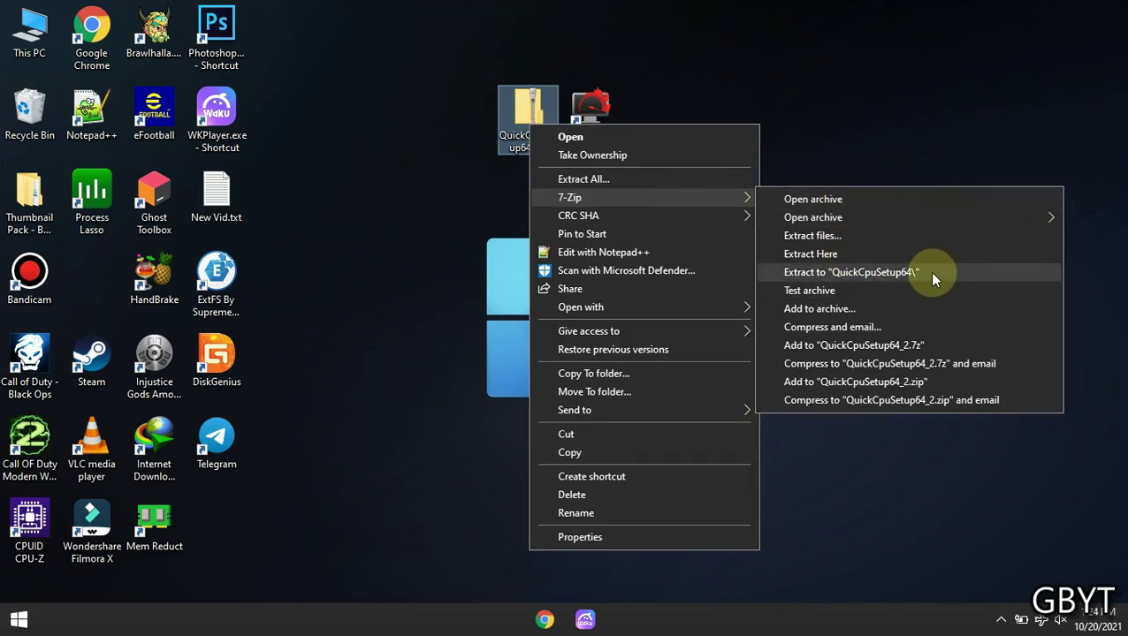
pyautogui.click(912, 262)
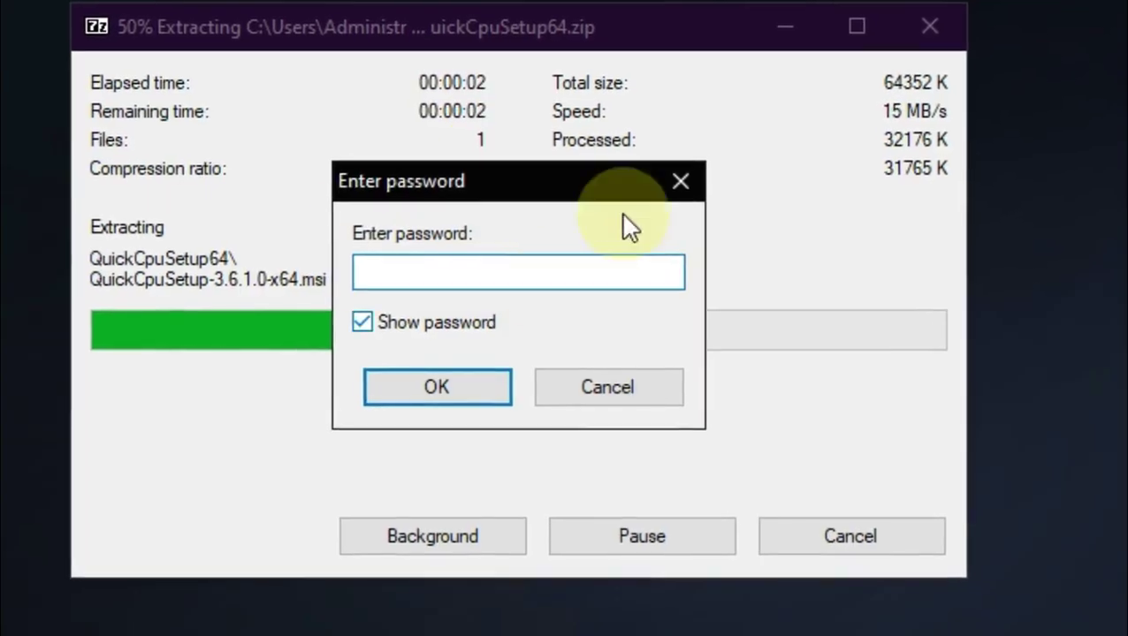
pyautogui.click(474, 271)
pyautogui.write('1')
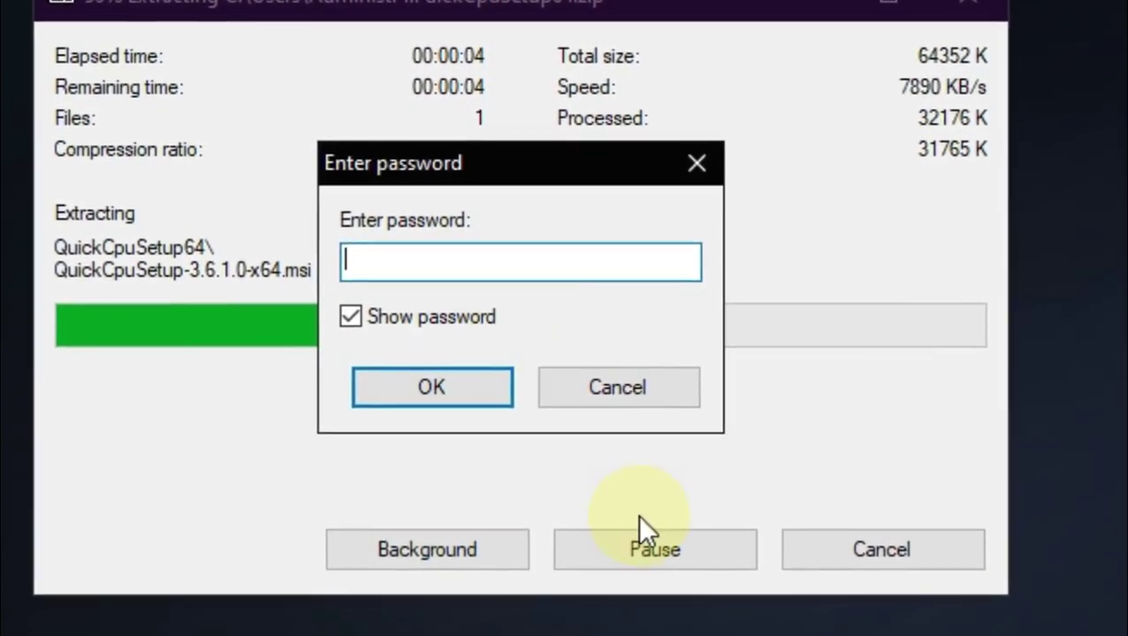
pyautogui.write('23')
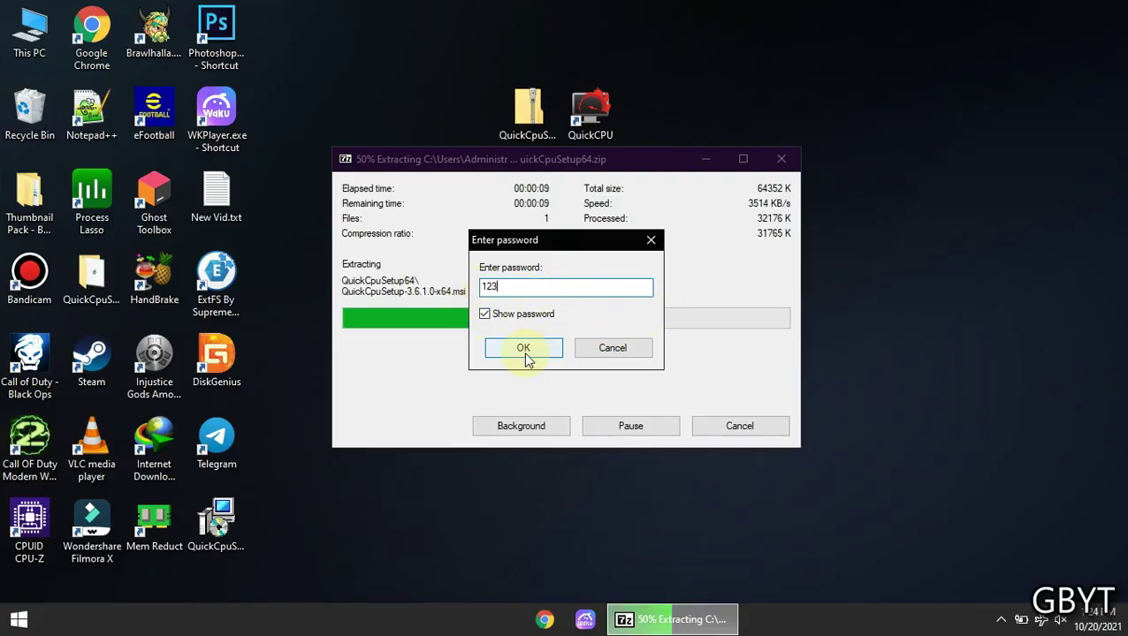
pyautogui.click(525, 354)
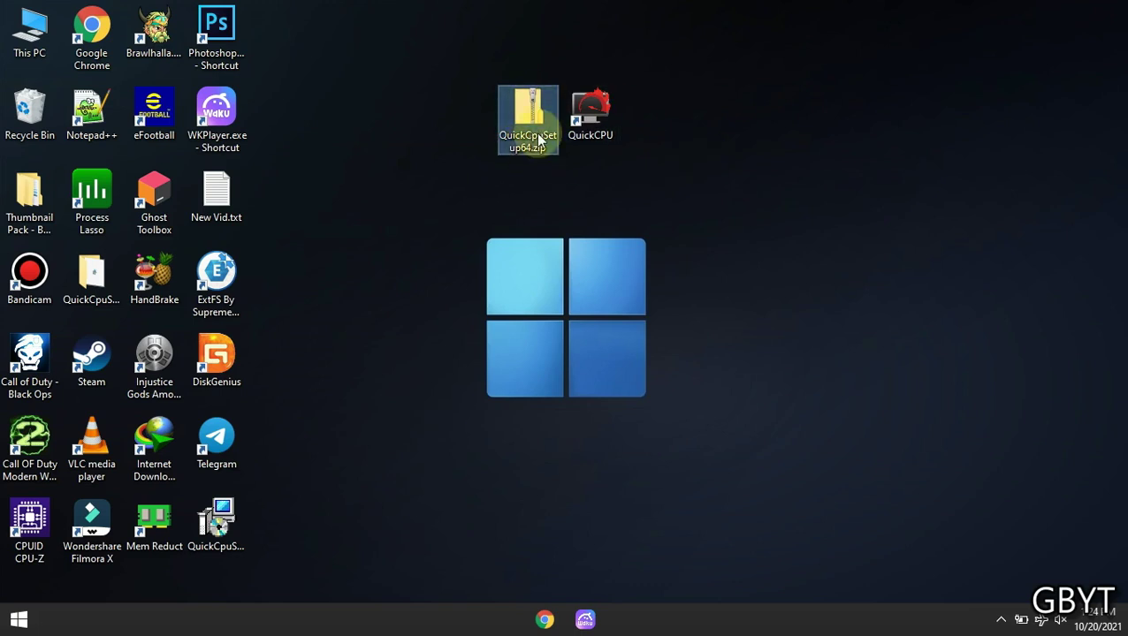
# Move the extracted QuickCpuSetup64 folder beside the zip and refresh the desktop
pyautogui.moveTo(91, 278); pyautogui.dragTo(549, 200)
pyautogui.rightClick(715, 235)
pyautogui.click(708, 275)
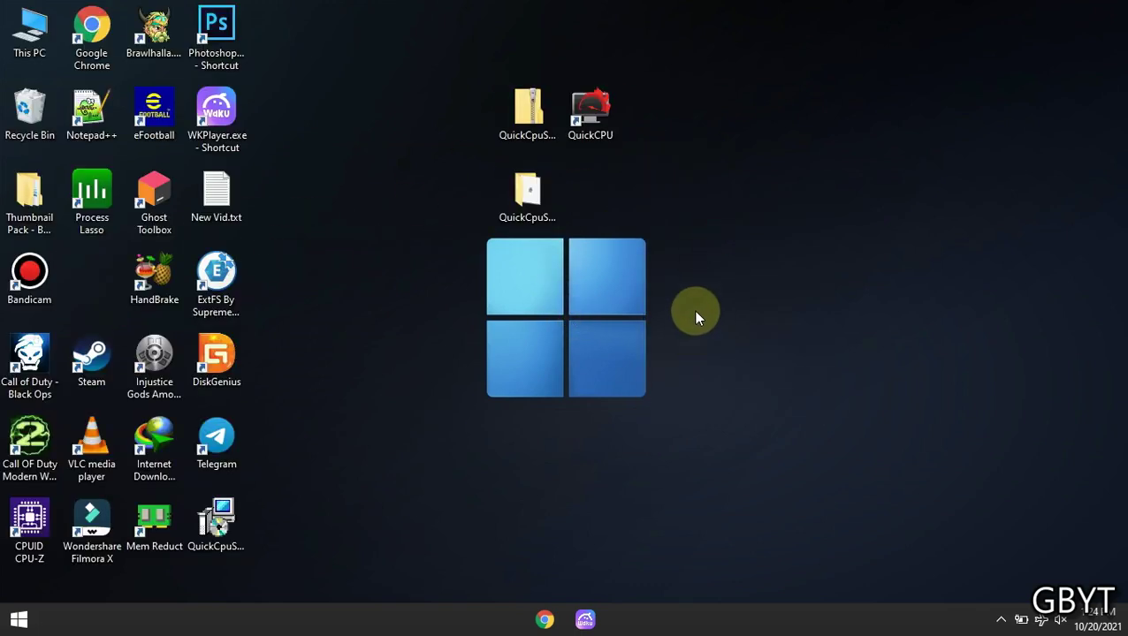
# Install QuickCpuSetup-3.6.1.0-x64.msi from the QuickCpuSetup64 folder, then close the folder window
pyautogui.rightClick(530, 200)
pyautogui.click(615, 195)
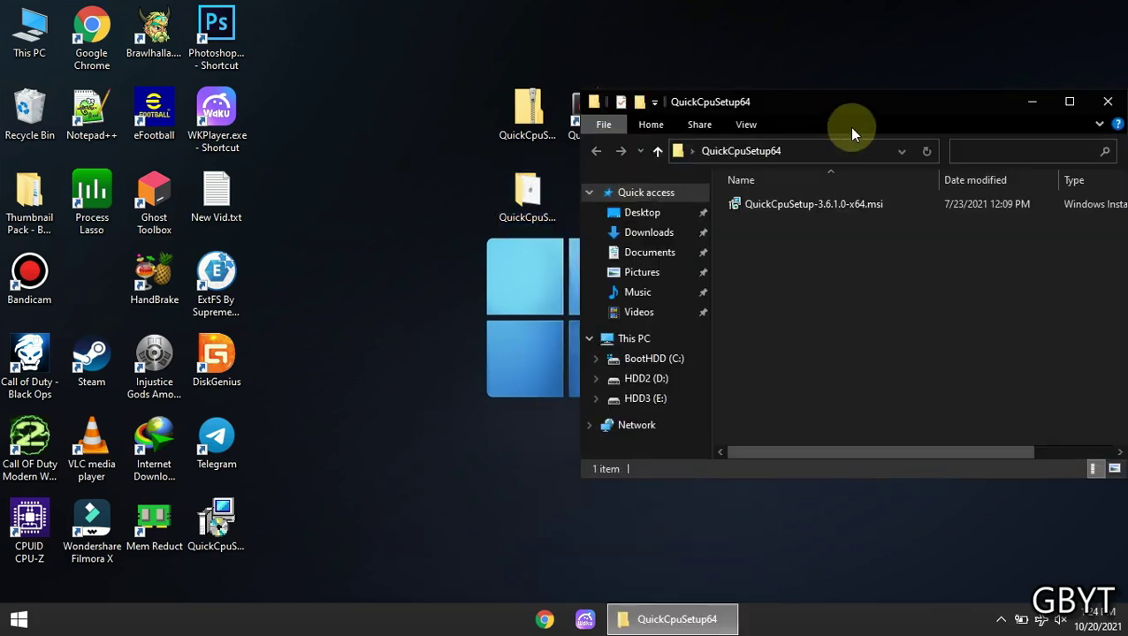
pyautogui.doubleClick(849, 97)
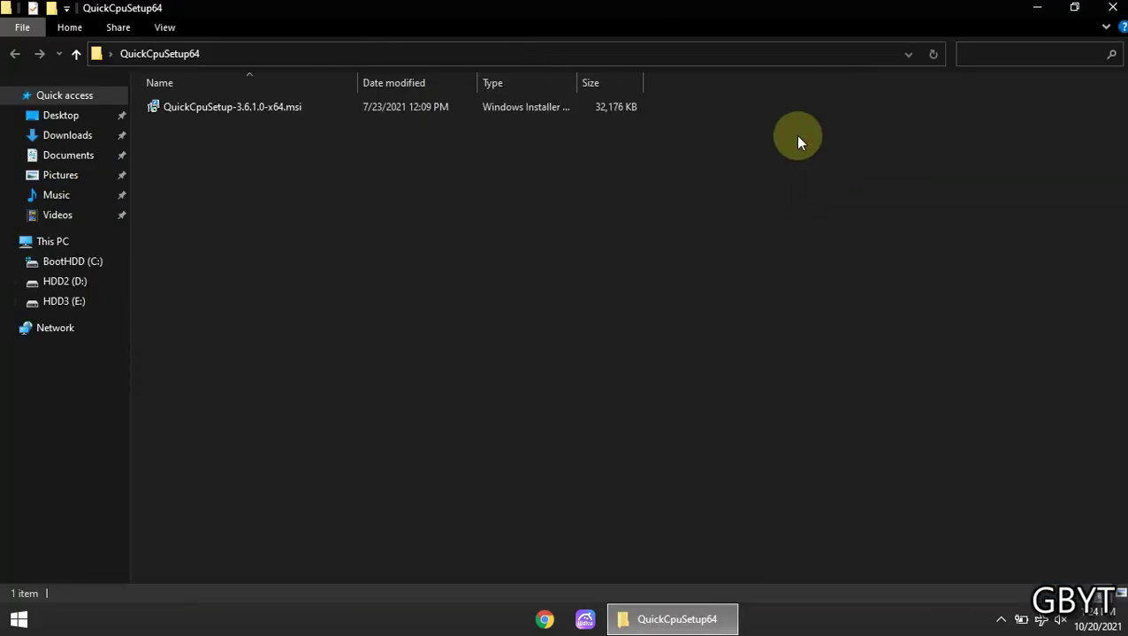
pyautogui.click(233, 109)
pyautogui.rightClick(233, 110)
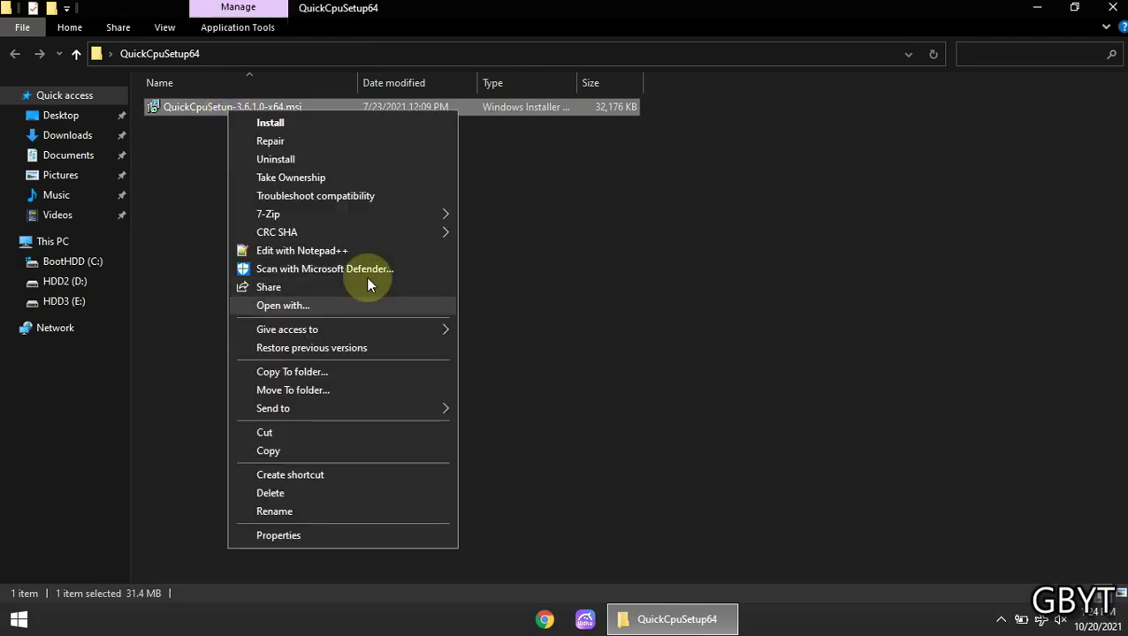
pyautogui.click(328, 123)
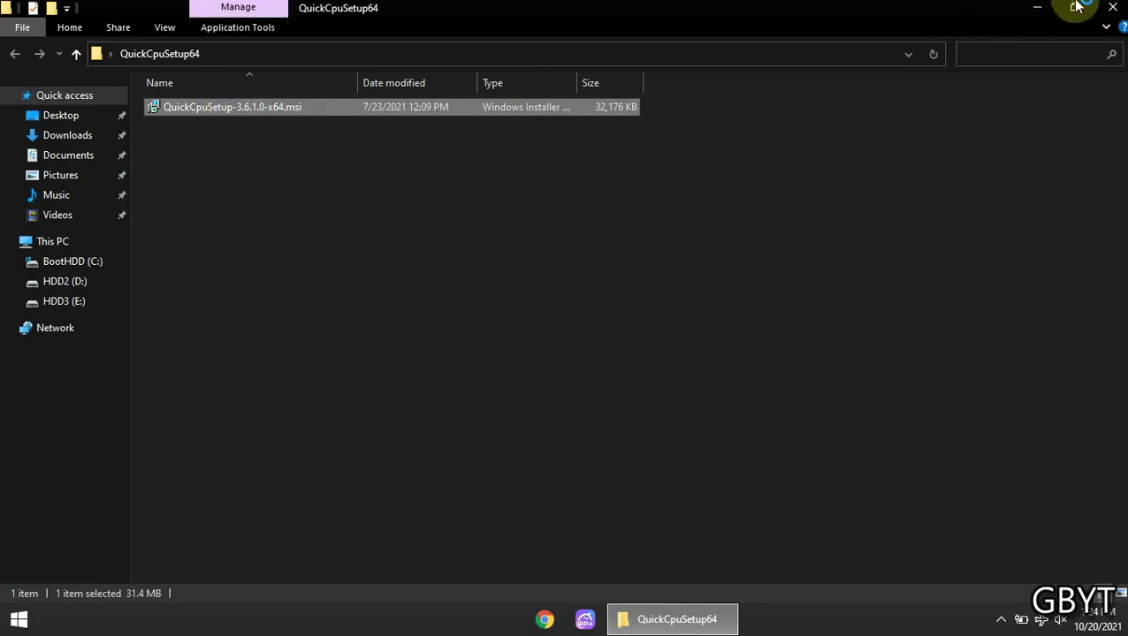
pyautogui.click(1111, 7)
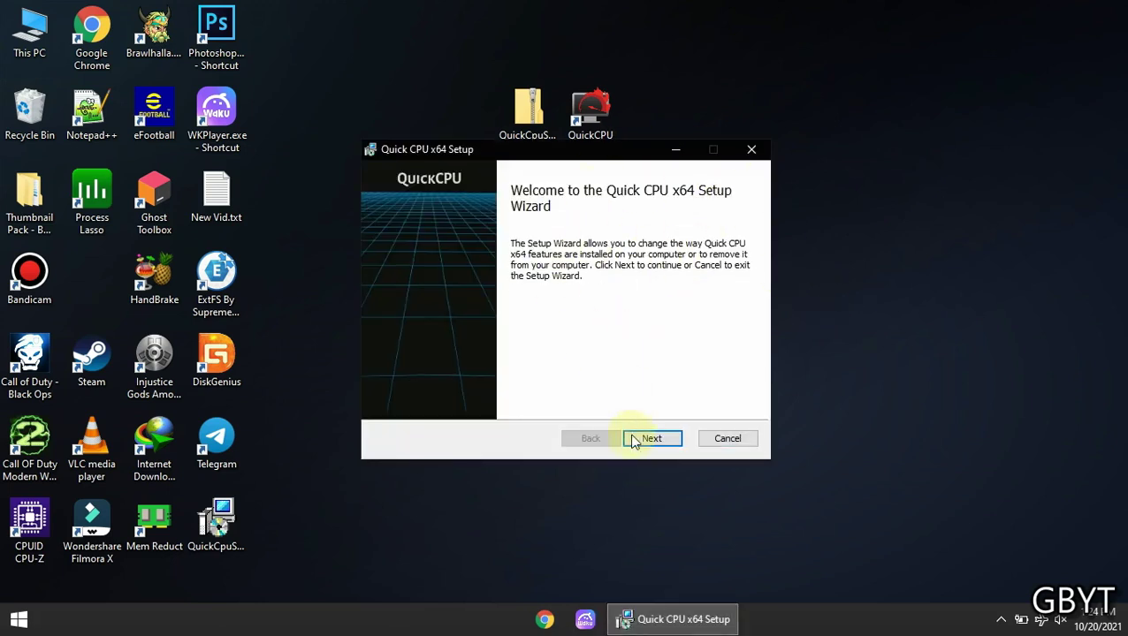
# Cancel the Quick CPU setup wizard after the welcome page and finish the interrupted installer
pyautogui.click(644, 439)
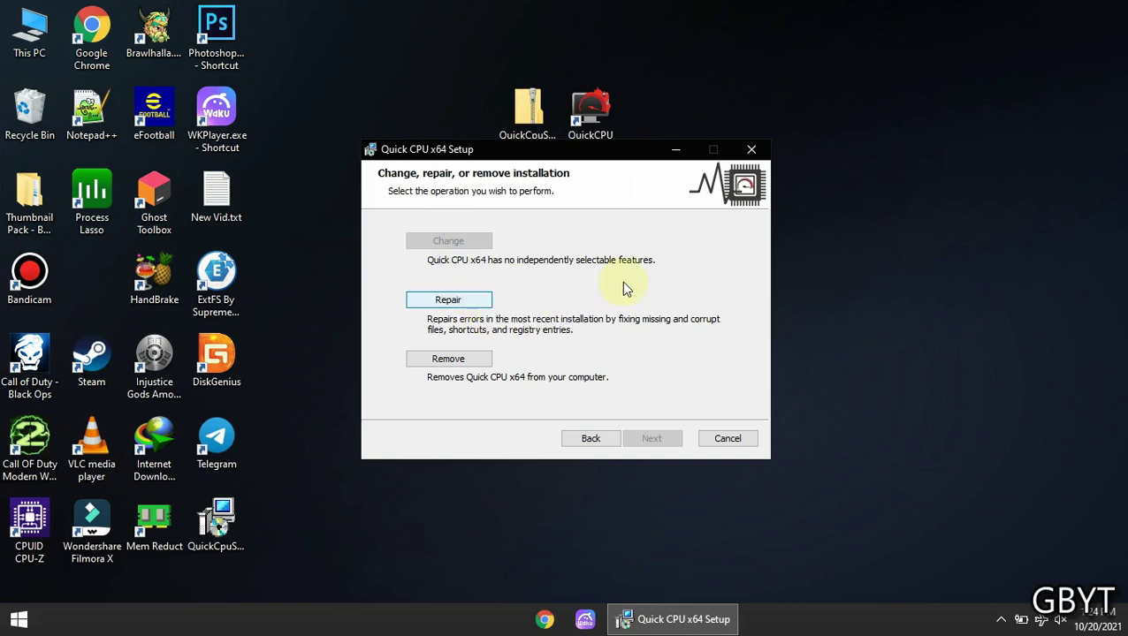
pyautogui.click(751, 151)
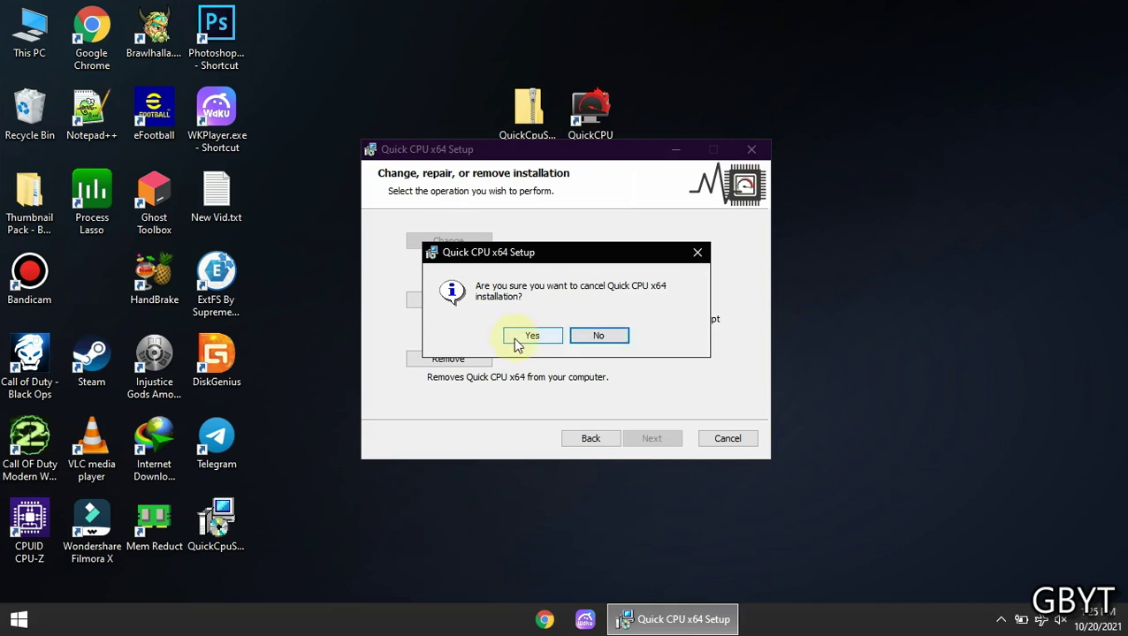
pyautogui.click(518, 342)
pyautogui.click(663, 440)
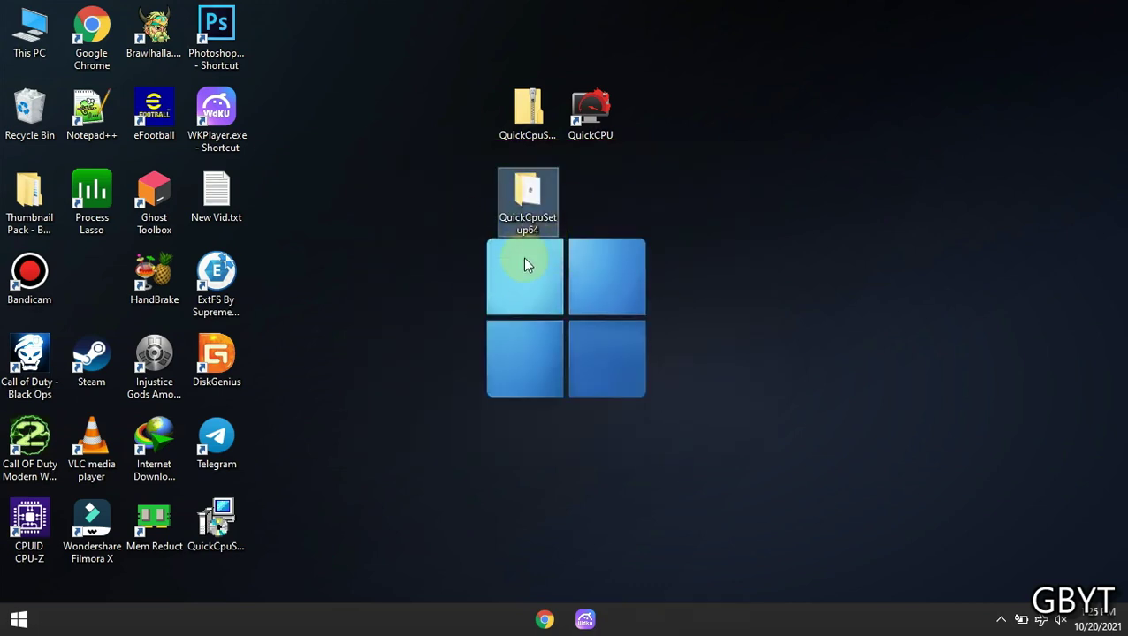
# Delete the extracted setup folder, rearrange the zip and QuickCPU shortcut, and refresh the desktop
pyautogui.moveTo(529, 212); pyautogui.dragTo(30, 109)
pyautogui.click(533, 124)
pyautogui.moveTo(533, 123); pyautogui.dragTo(91, 276)
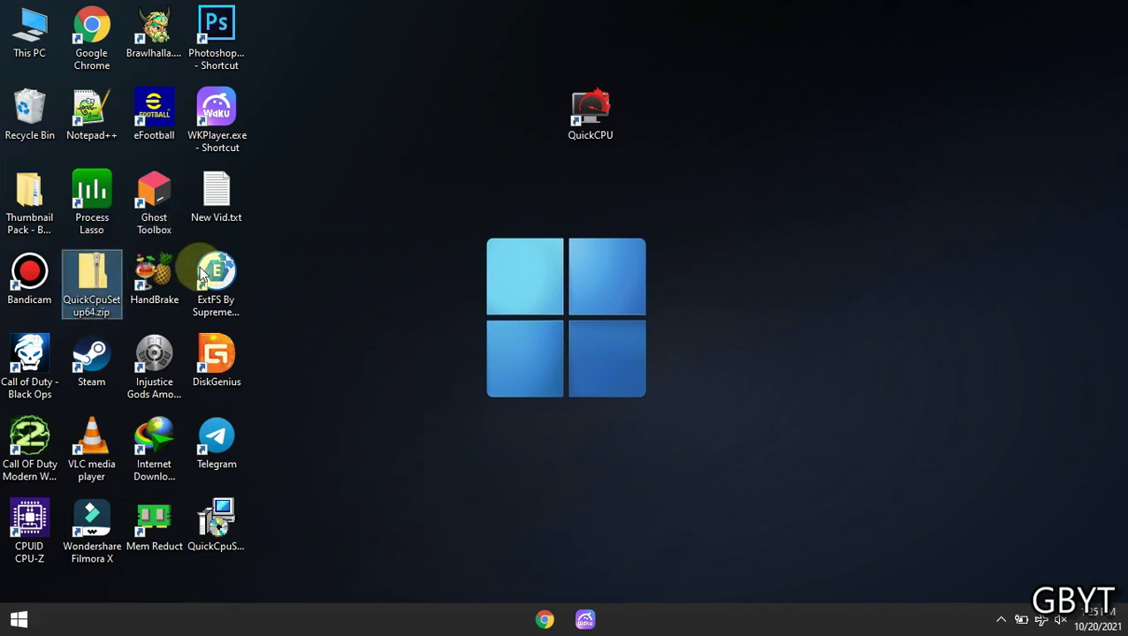
pyautogui.moveTo(592, 108); pyautogui.dragTo(583, 195)
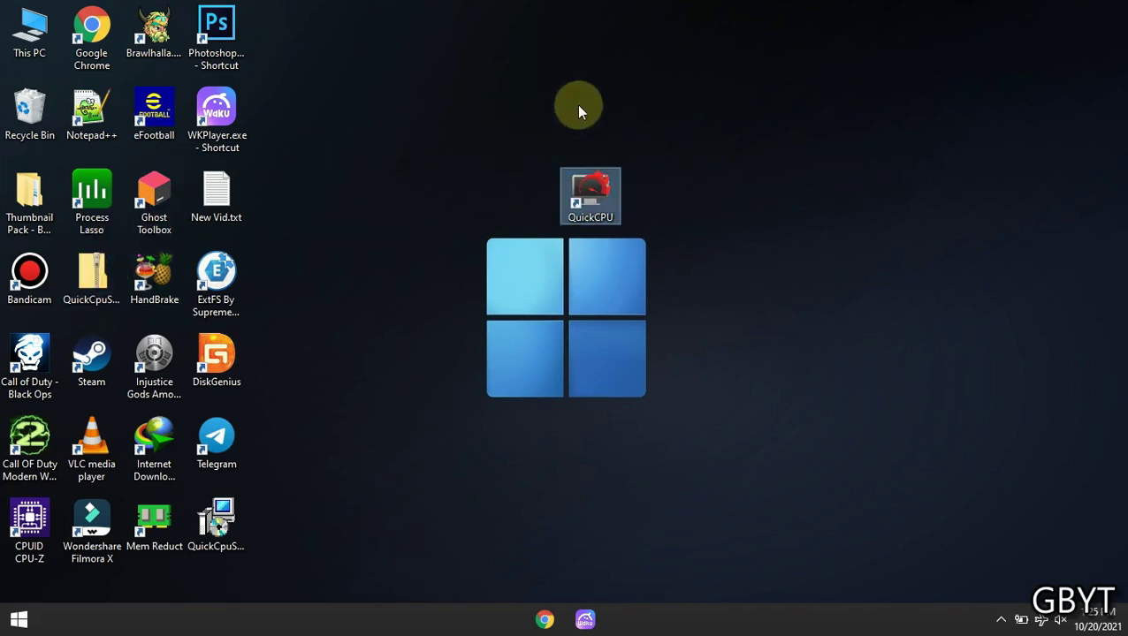
pyautogui.rightClick(771, 205)
pyautogui.click(792, 252)
# Run the QuickCPU shortcut as administrator
pyautogui.click(613, 192)
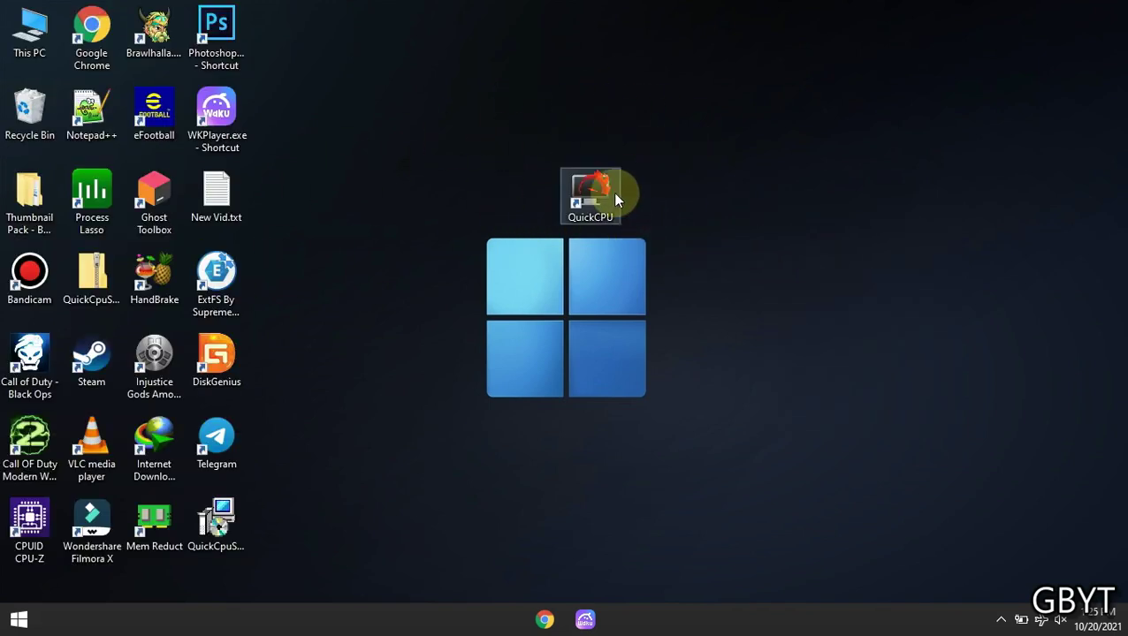
pyautogui.rightClick(575, 183)
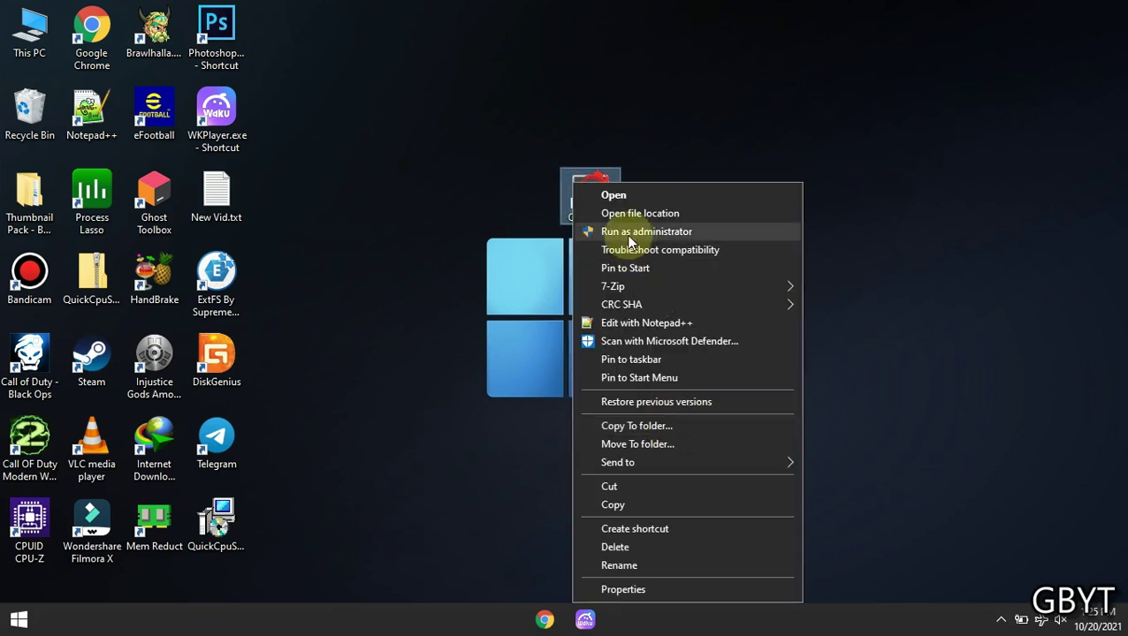
pyautogui.click(635, 233)
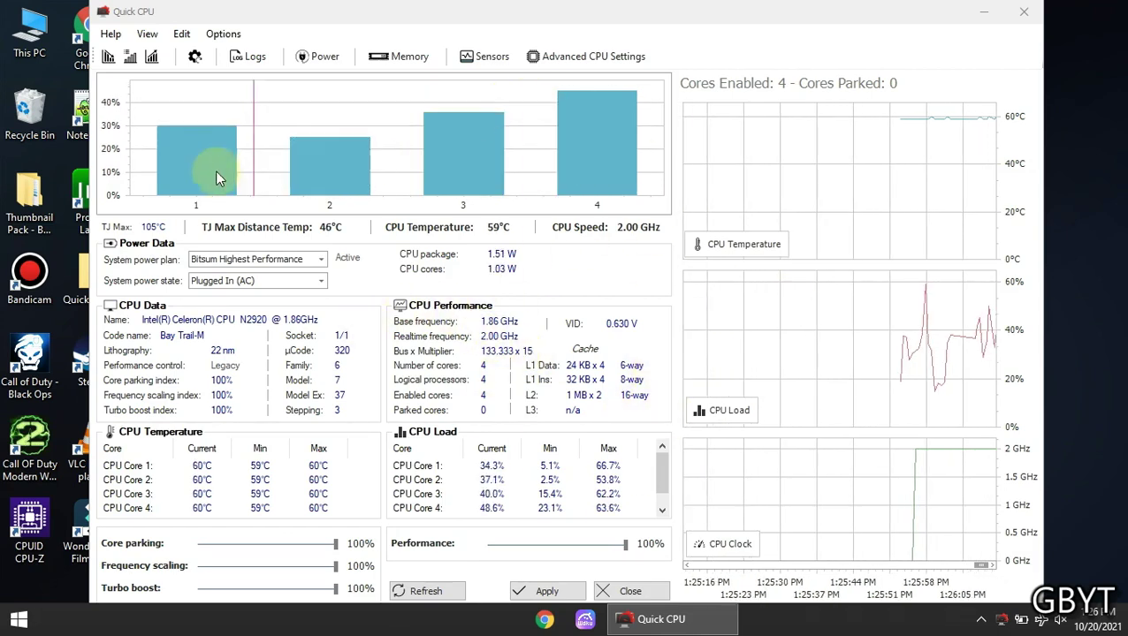
# Inspect Quick CPU's per-core load chart and temperature, load and clock graphs
pyautogui.moveTo(216, 172)
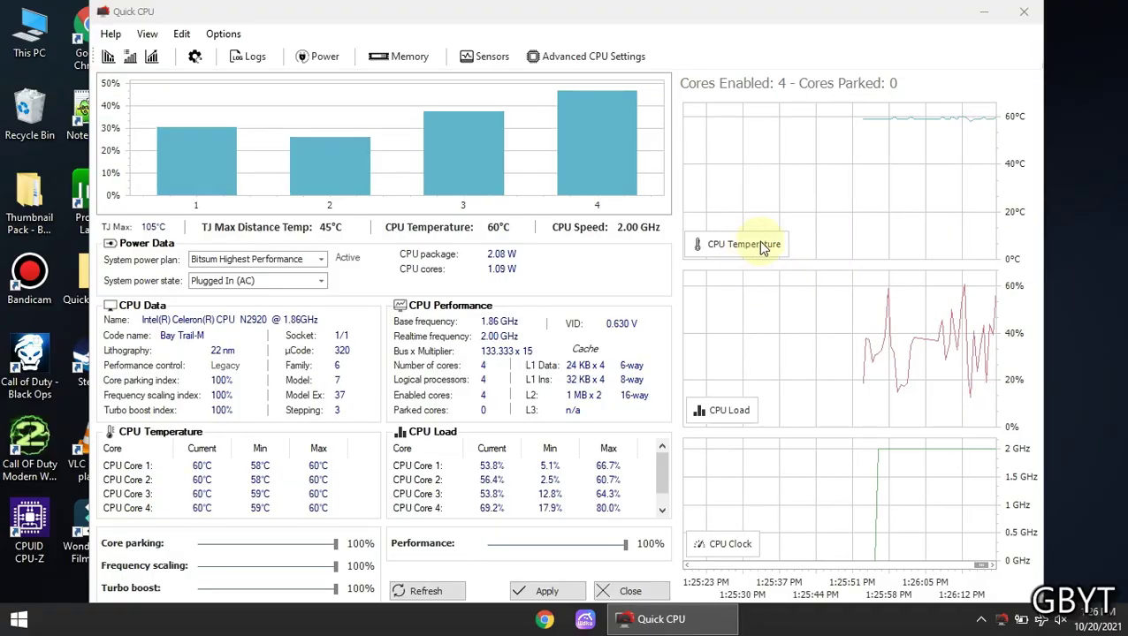
pyautogui.moveTo(872, 352)
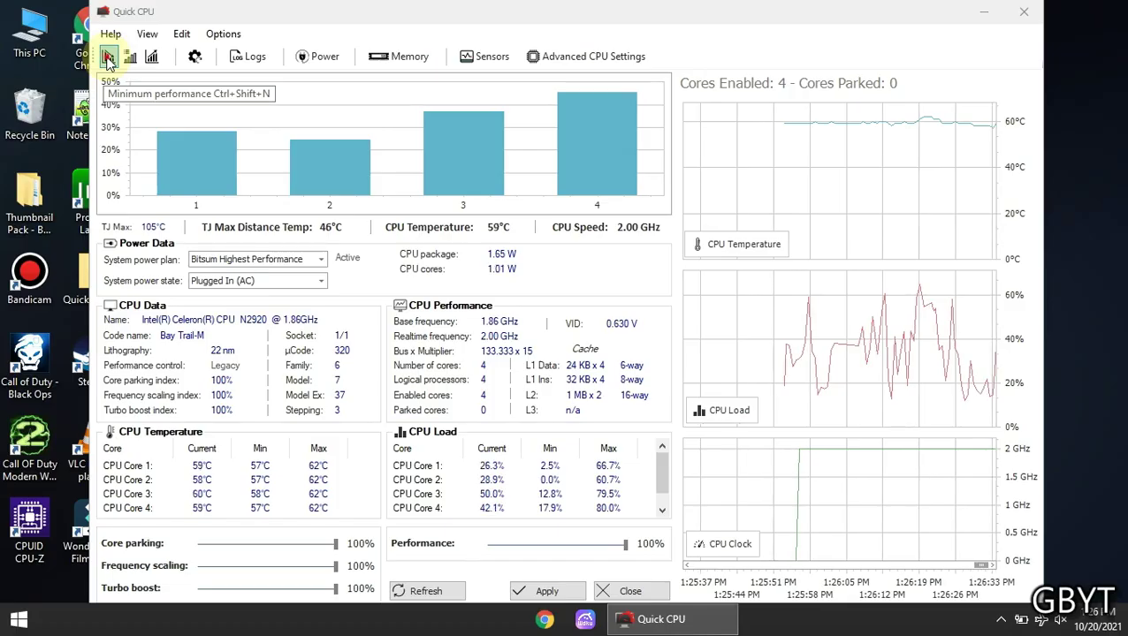
# Apply the minimum performance preset, accepting the QuickCpuScheme plan with parking, scaling and turbo at 5%
pyautogui.click(108, 58)
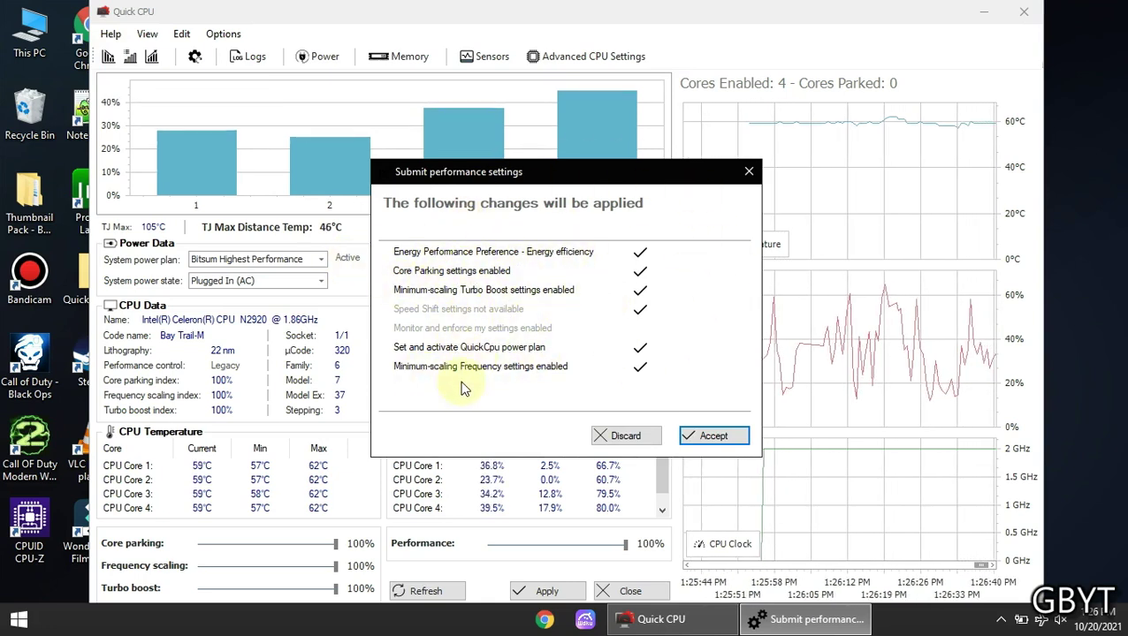
pyautogui.click(723, 436)
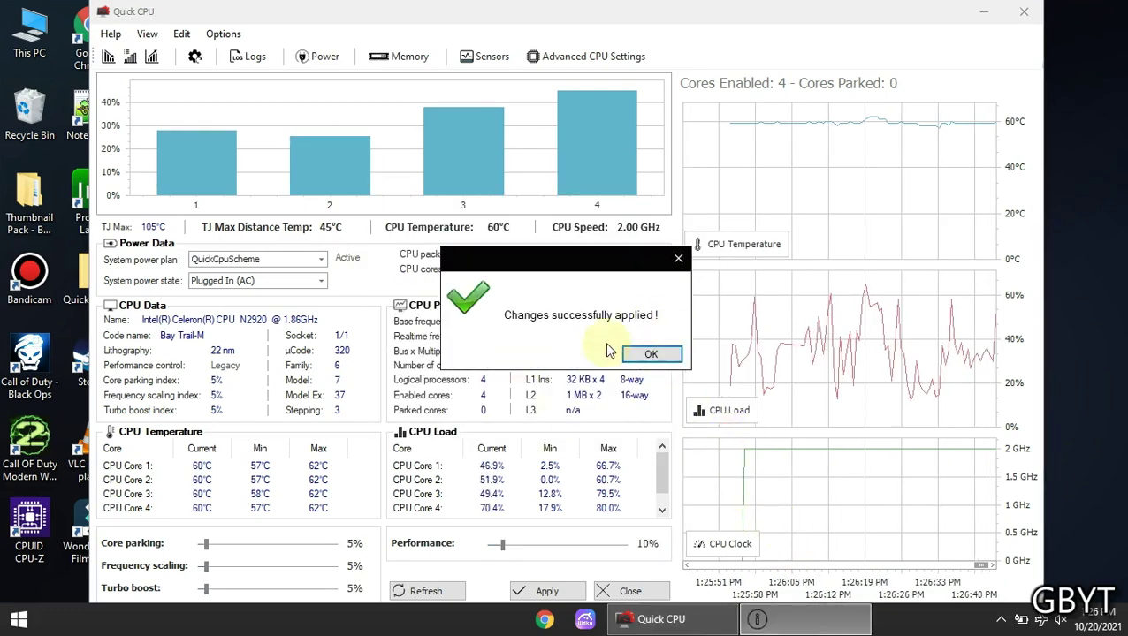
pyautogui.click(644, 354)
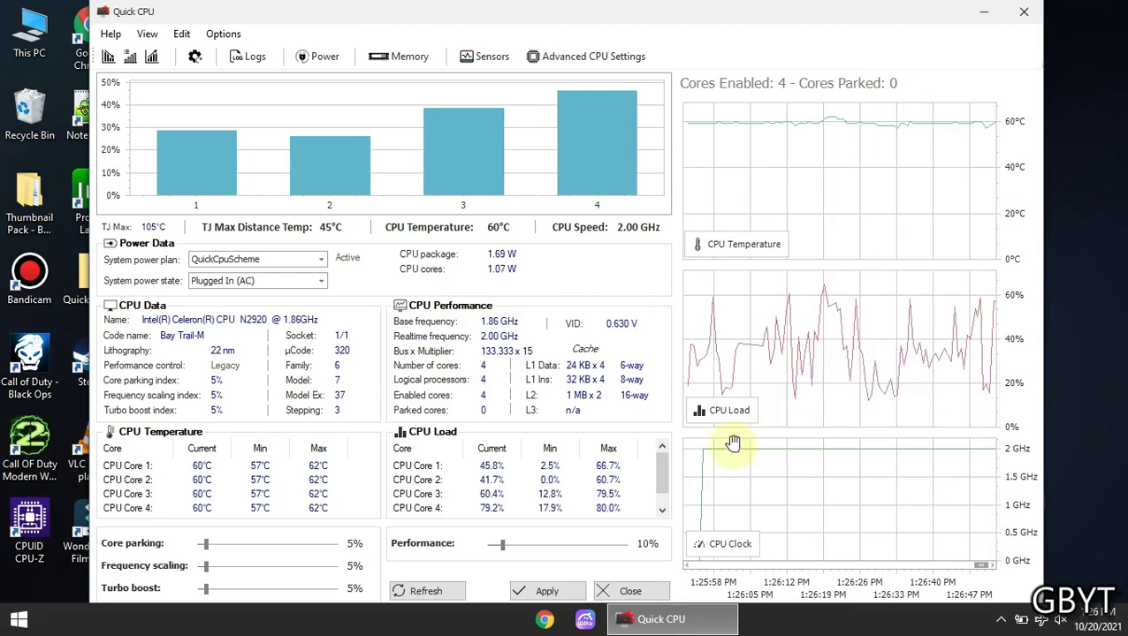
# Set core parking to 0% and performance to 3%, then apply the changes
pyautogui.click(206, 543)
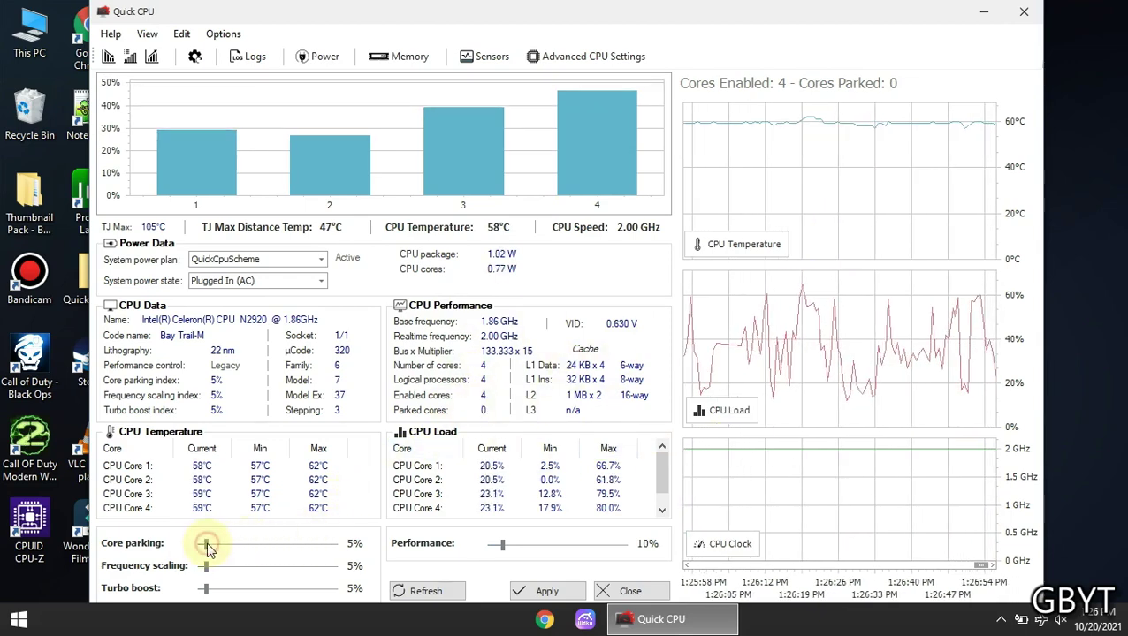
pyautogui.moveTo(208, 548); pyautogui.dragTo(178, 549)
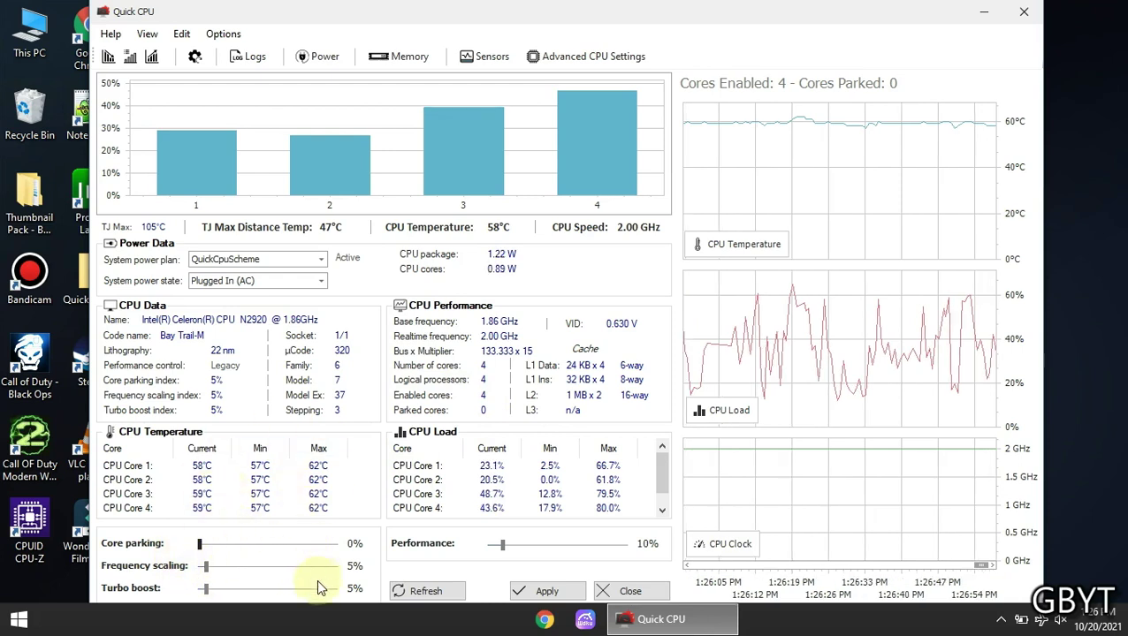
pyautogui.moveTo(503, 544); pyautogui.dragTo(493, 545)
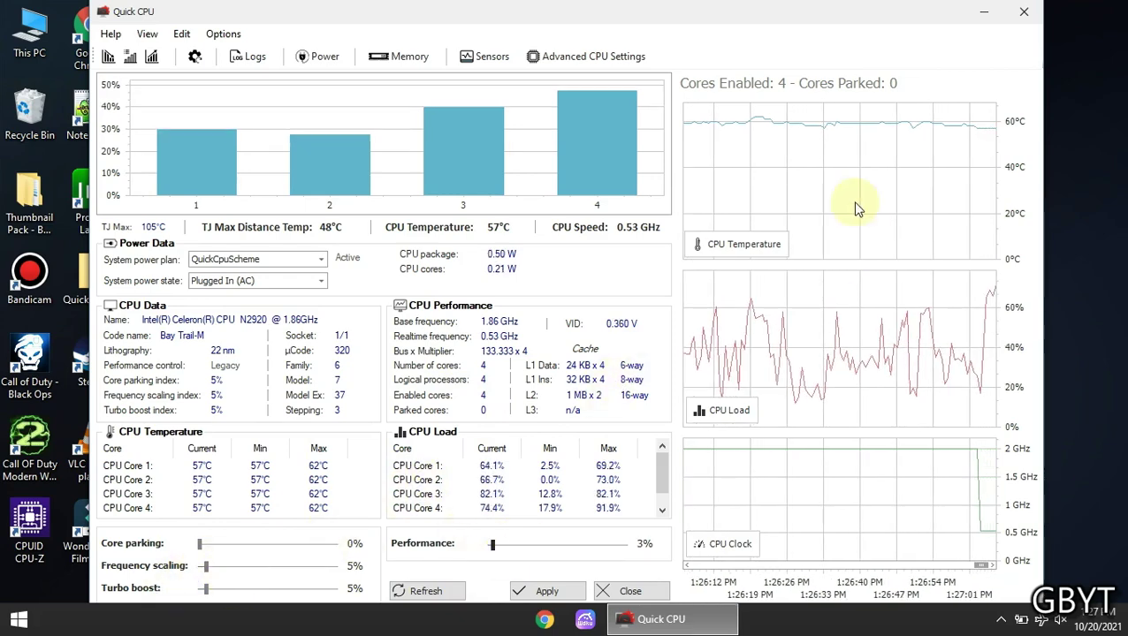
pyautogui.click(540, 594)
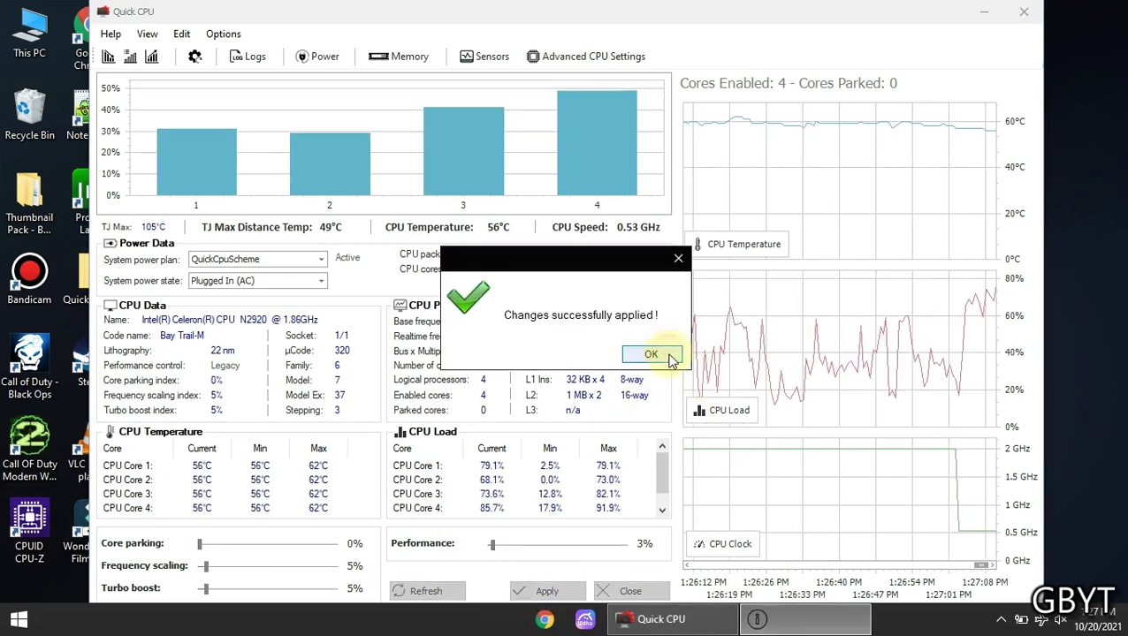
pyautogui.click(663, 356)
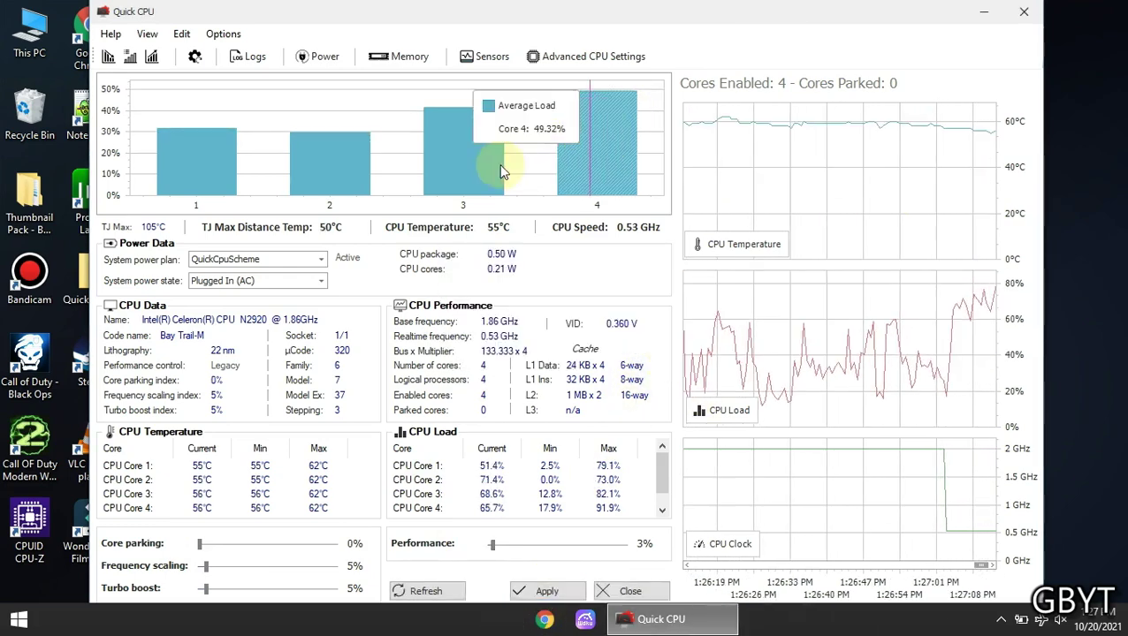